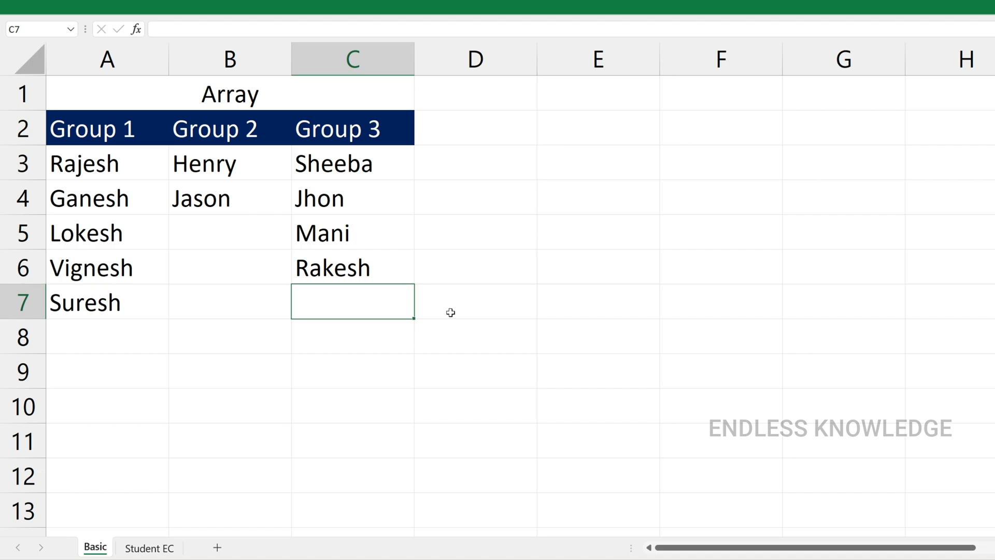
Examine the three-group array in A2:C7 and the empty column and row areas available for the output
left_click_drag(109, 133, 340, 294)
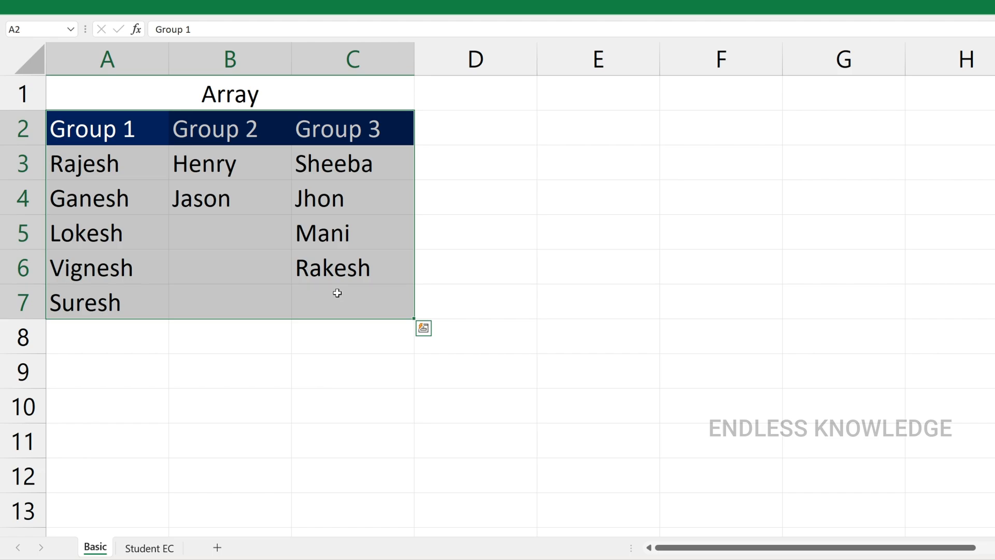
left_click(246, 91)
left_click_drag(115, 129, 342, 299)
left_click_drag(607, 120, 611, 477)
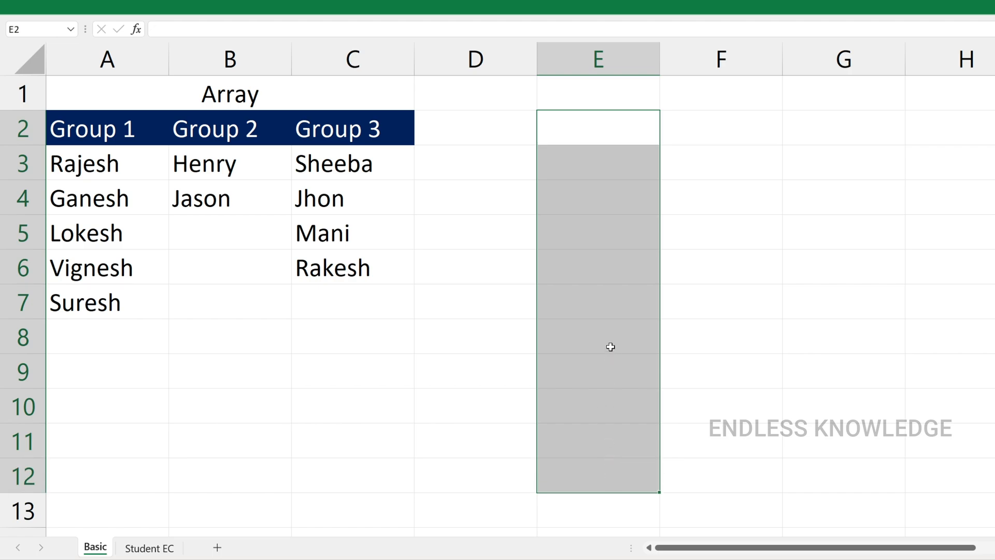
left_click_drag(478, 128, 925, 114)
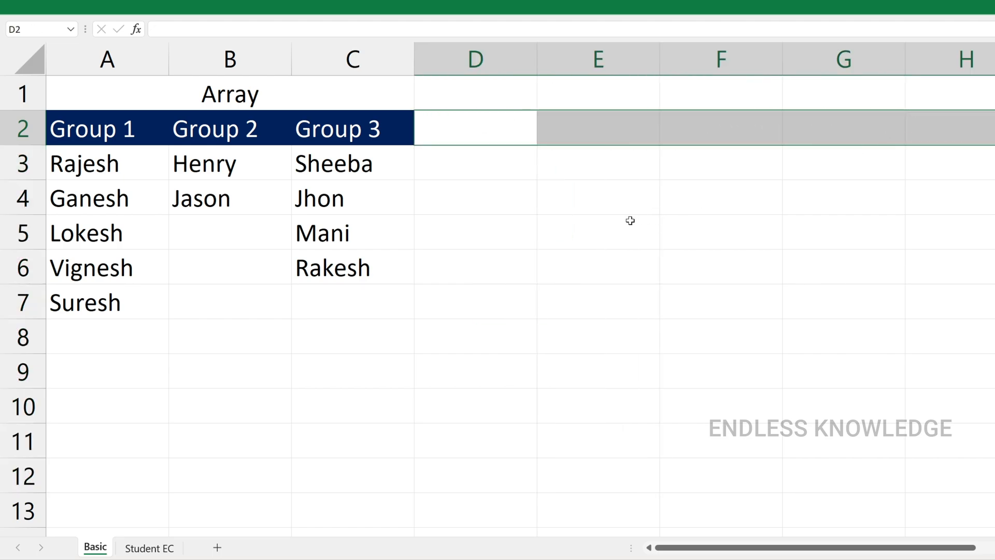
left_click(518, 166)
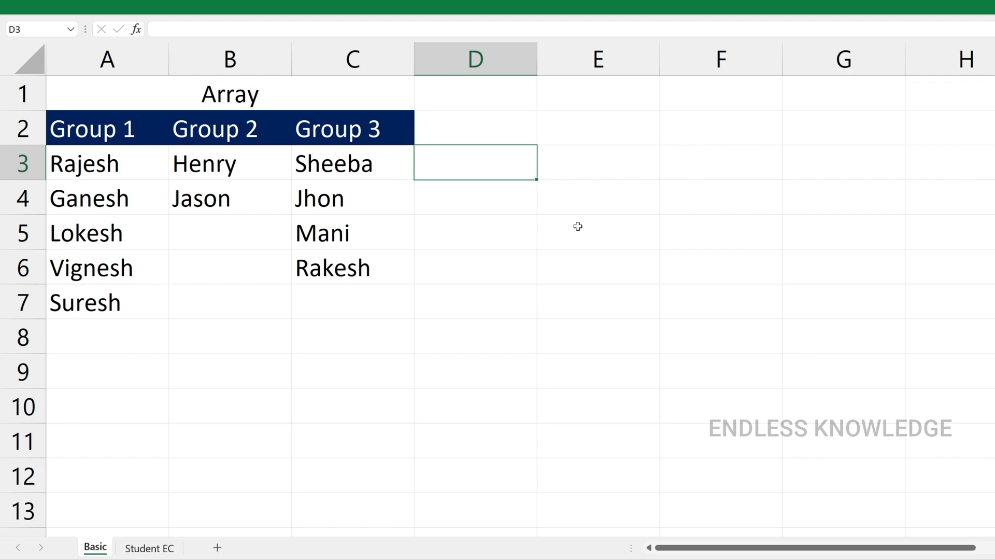
Enter =TOCOL(A2:C7) in cell E2 to stack the whole group array into one column
left_click(581, 139)
type("=to")
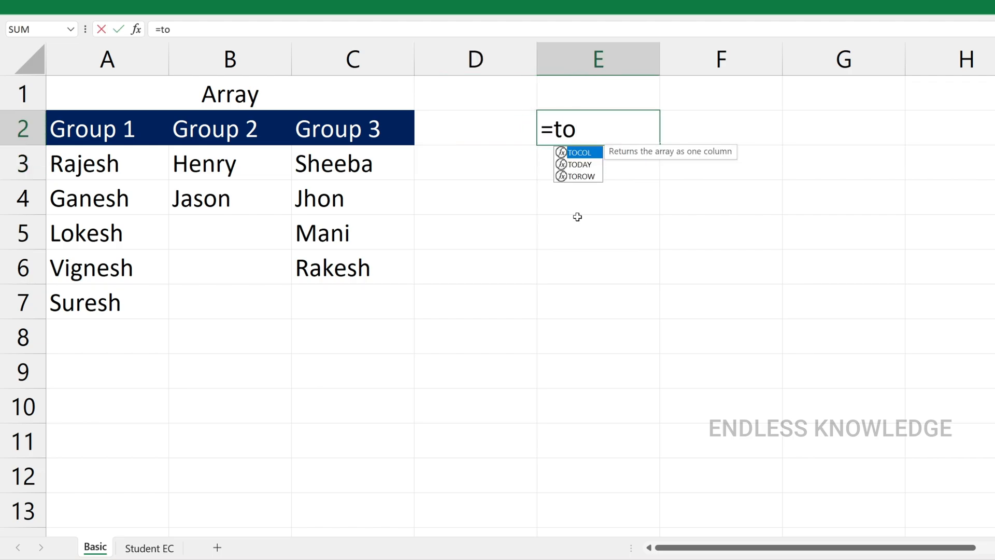
key("Tab")
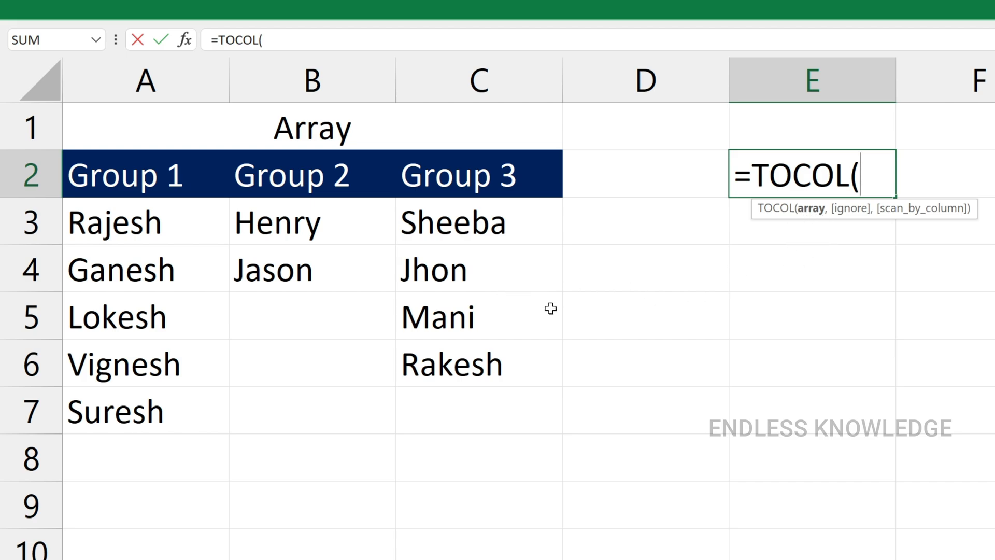
left_click_drag(111, 173, 453, 394)
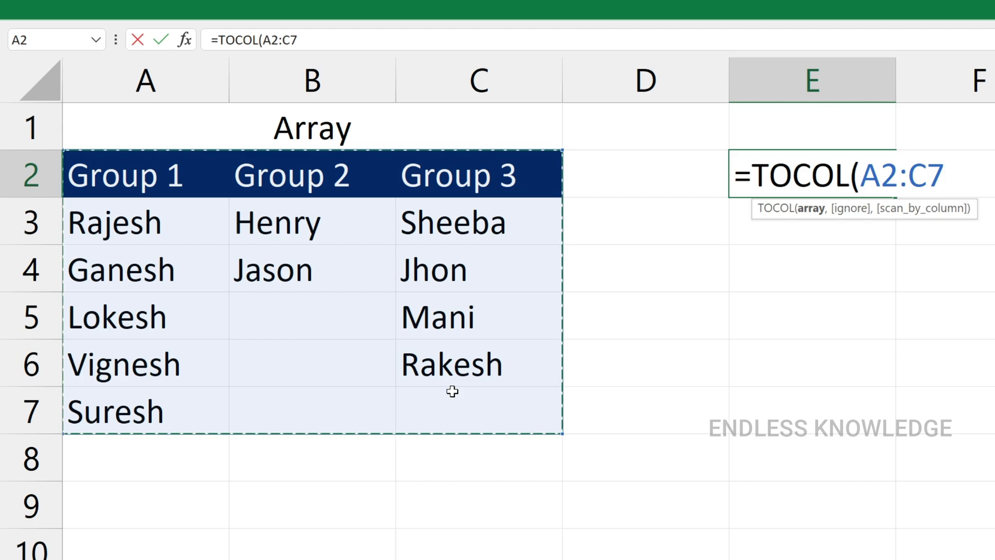
type(")")
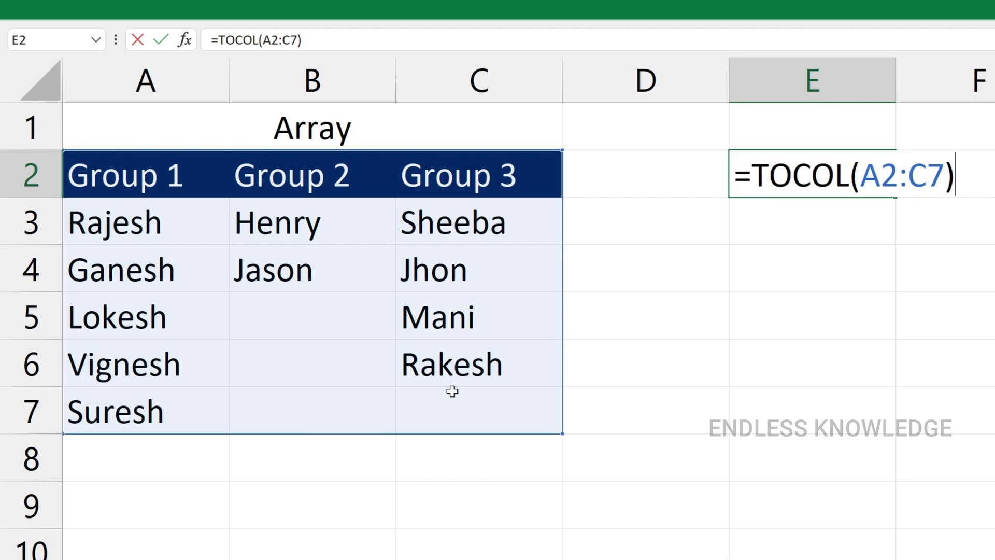
key("Return")
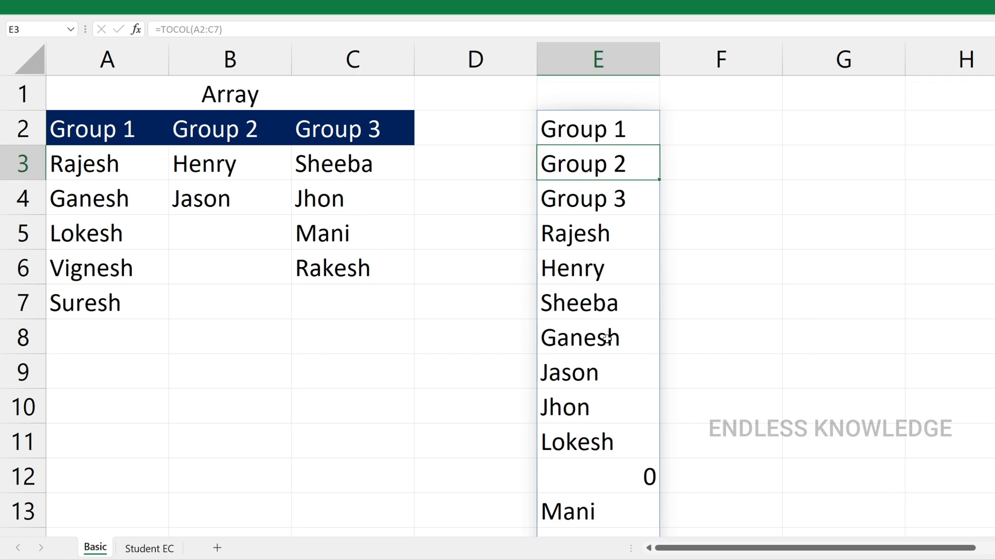
Check the full spilled list in column E against the blank cells of the source array
scroll(607, 338, "down", 4)
scroll(607, 338, "up", 2)
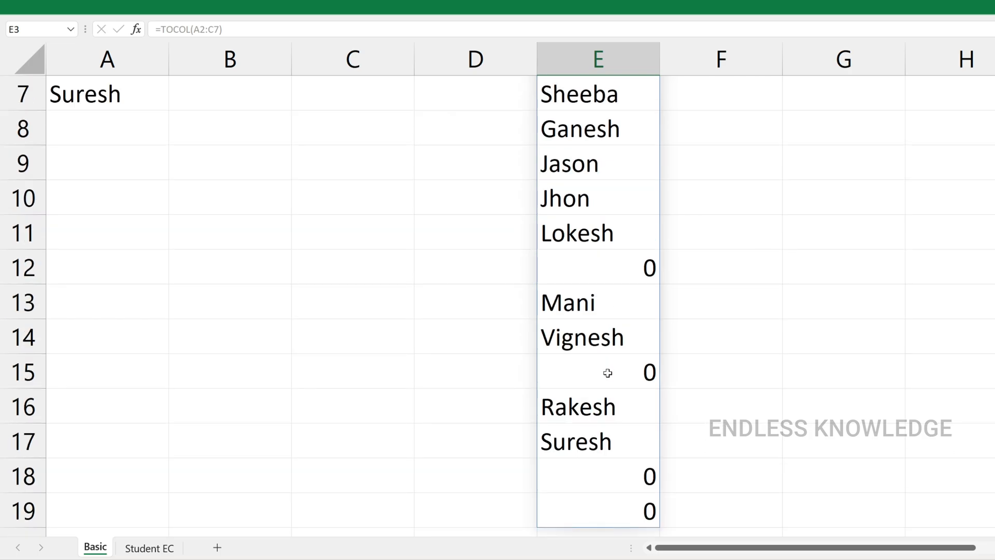
scroll(607, 373, "up", 2)
left_click_drag(84, 129, 355, 300)
left_click_drag(201, 239, 252, 290)
left_click(350, 299)
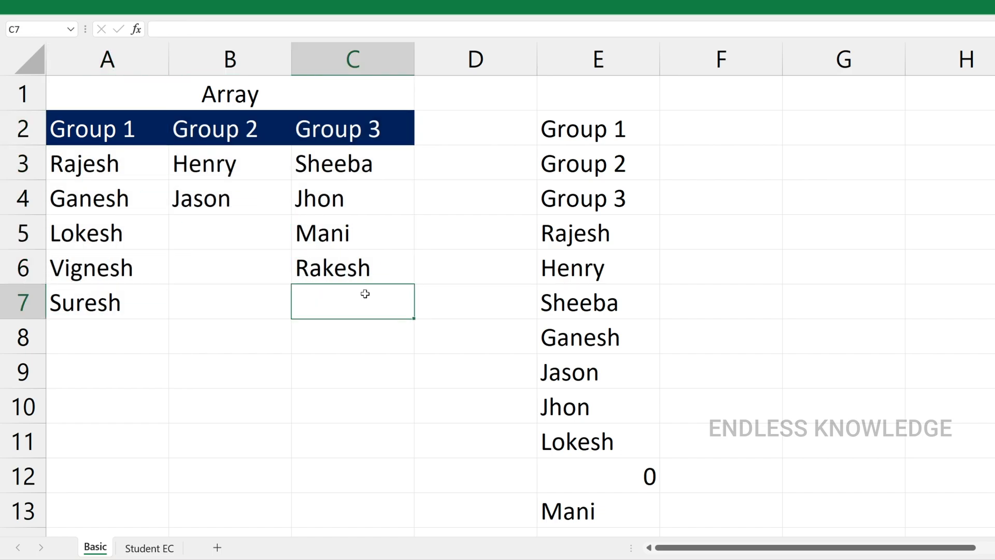
left_click(630, 482)
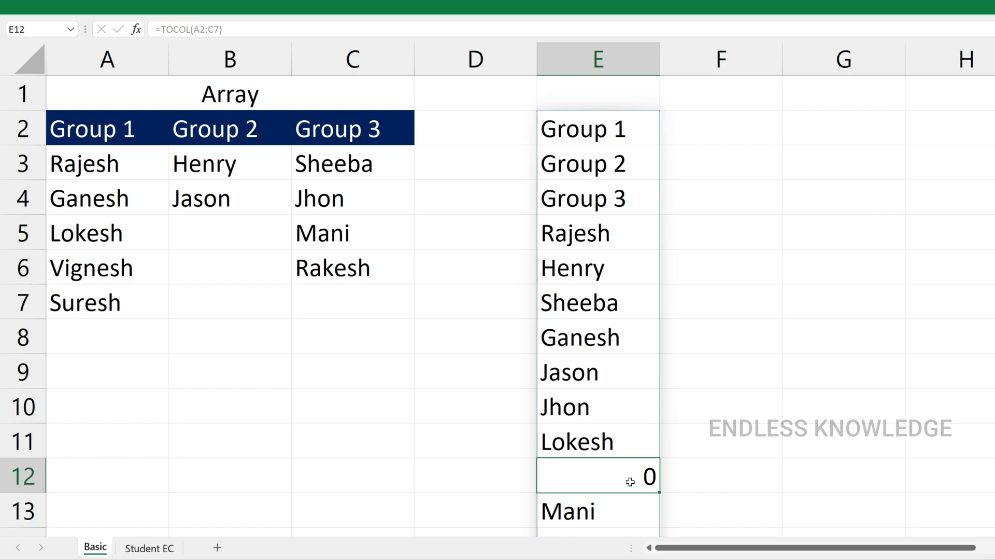
left_click(332, 291)
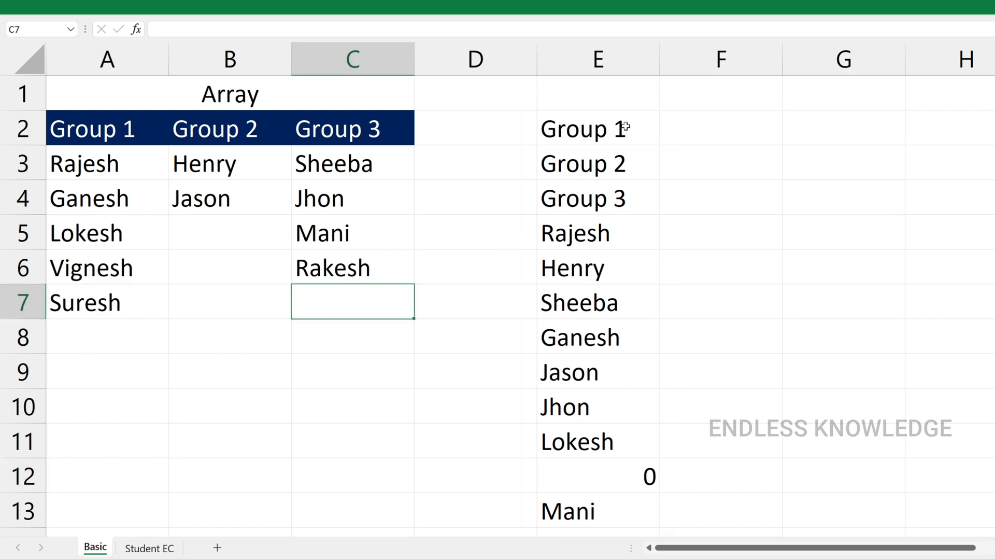
Compare the order of the spilled list in column E with the source array's rows, starting from the header row
left_click_drag(625, 127, 634, 348)
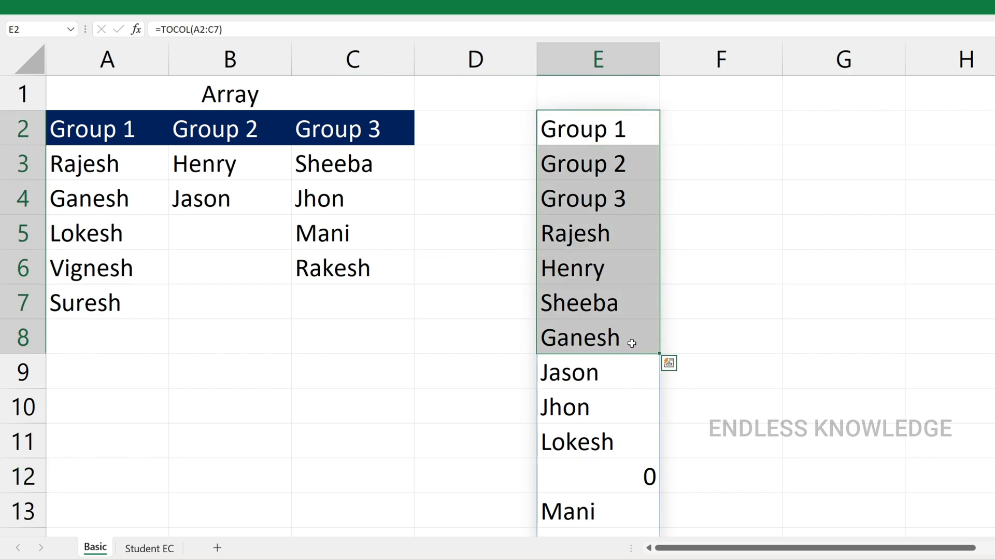
left_click(197, 186)
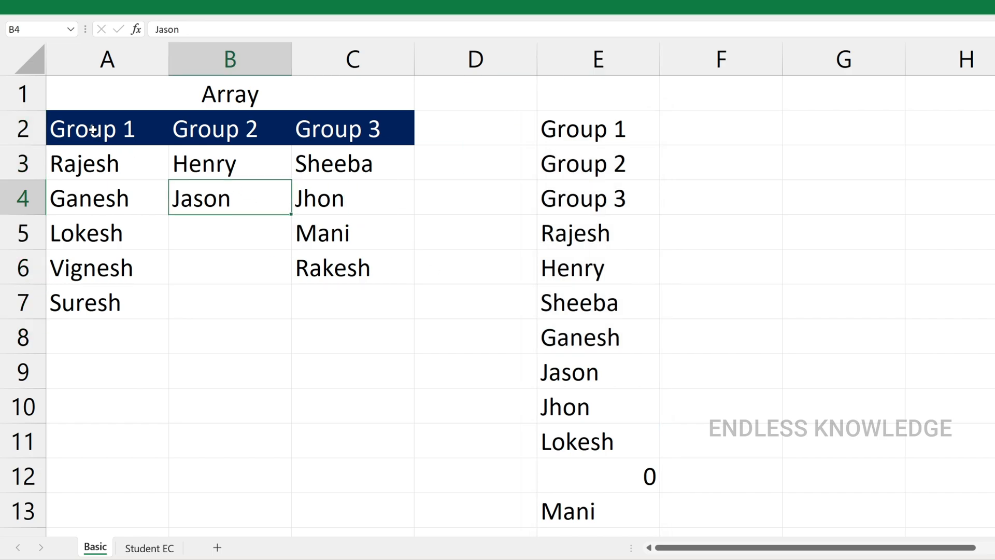
left_click_drag(92, 130, 357, 130)
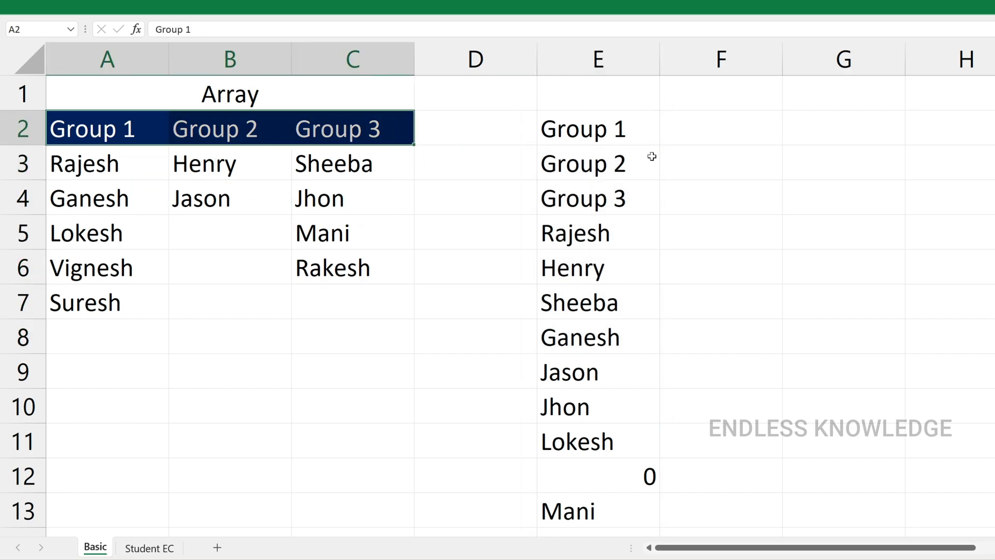
left_click_drag(648, 127, 644, 197)
left_click_drag(108, 171, 356, 165)
left_click_drag(629, 231, 628, 311)
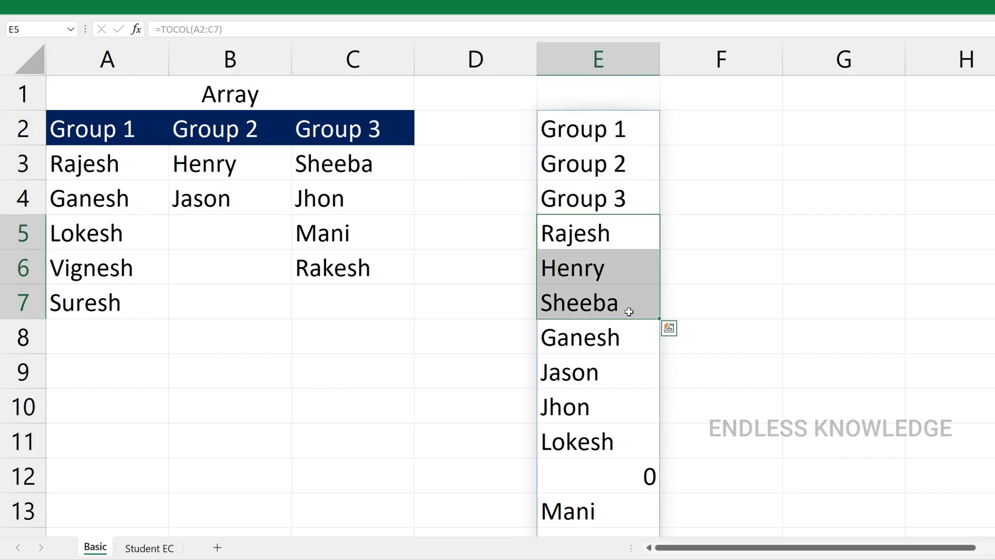
left_click_drag(93, 130, 380, 129)
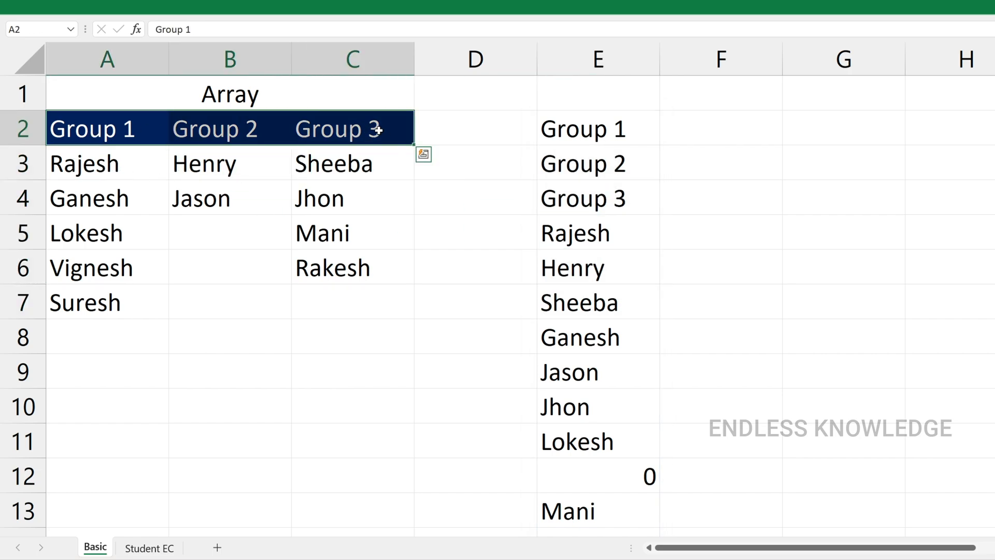
left_click_drag(91, 161, 337, 165)
left_click_drag(78, 193, 301, 192)
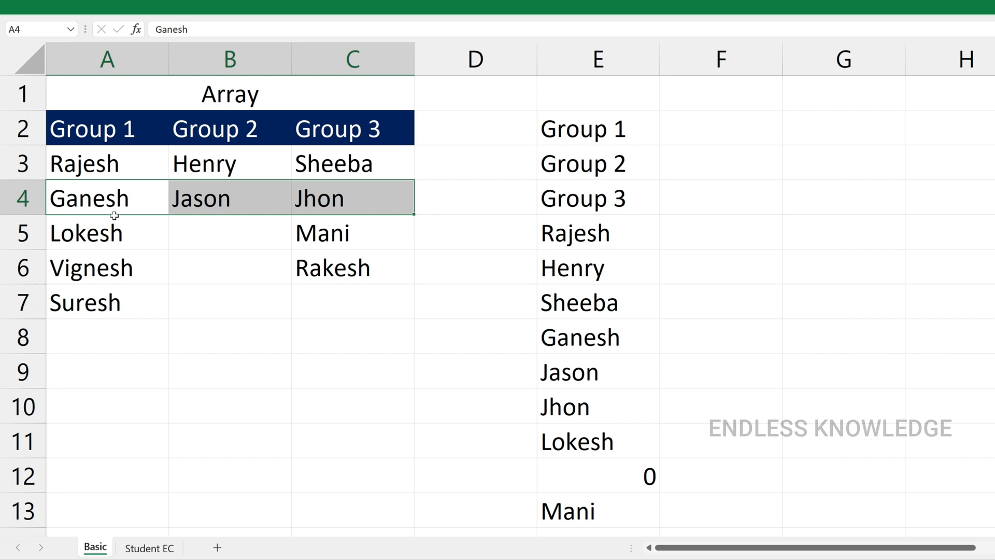
Compare the Group 1 column and the header row with consecutive entries of the spilled list to examine the scan direction
left_click(134, 140)
left_click_drag(144, 129, 139, 298)
left_click_drag(585, 130, 587, 264)
left_click_drag(580, 305, 584, 406)
left_click(602, 455)
left_click_drag(602, 457, 601, 510)
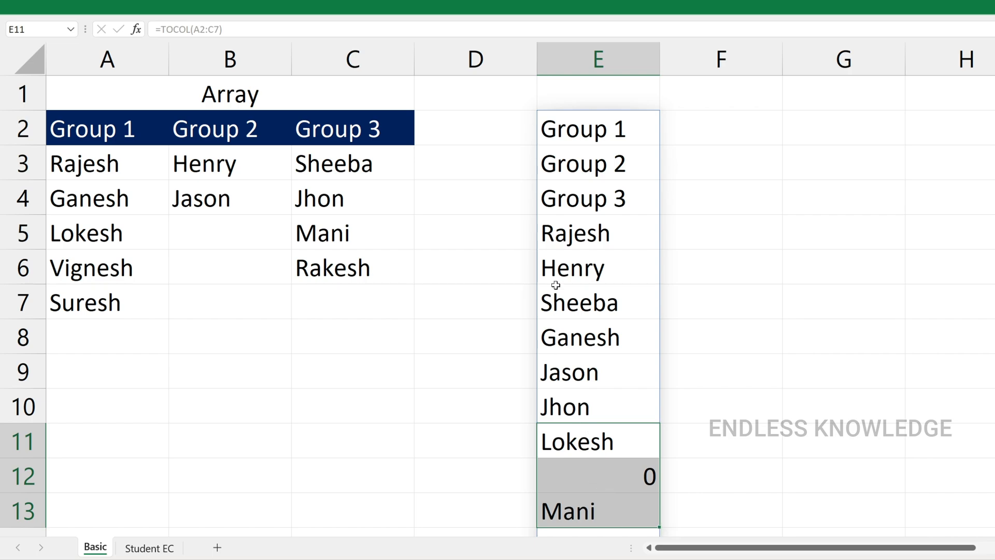
left_click(616, 164)
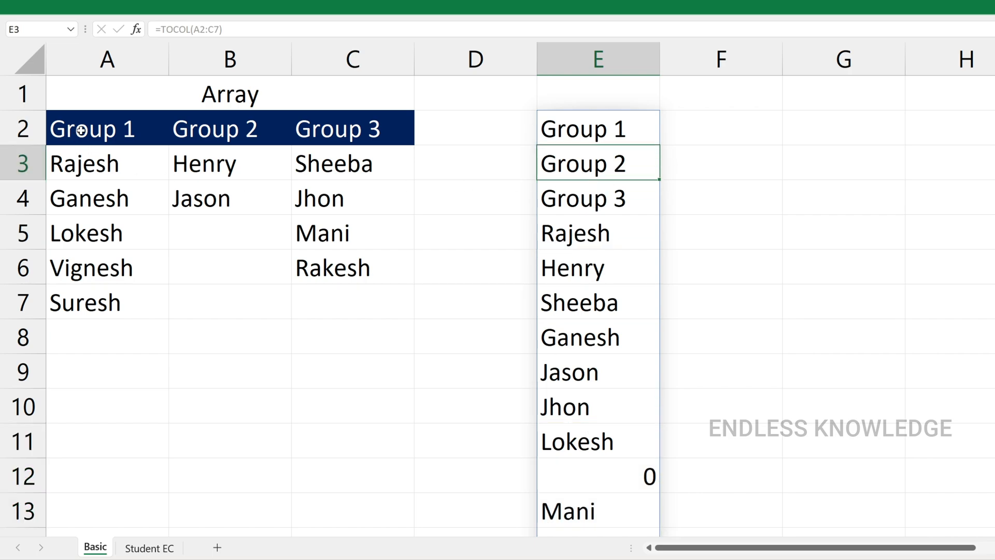
left_click_drag(81, 131, 330, 136)
left_click_drag(141, 145, 143, 291)
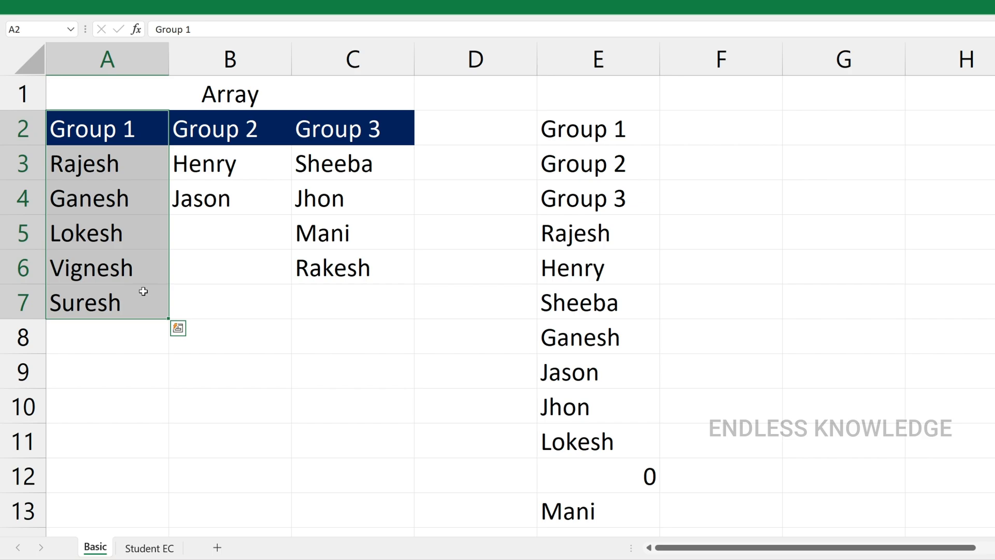
left_click(358, 305)
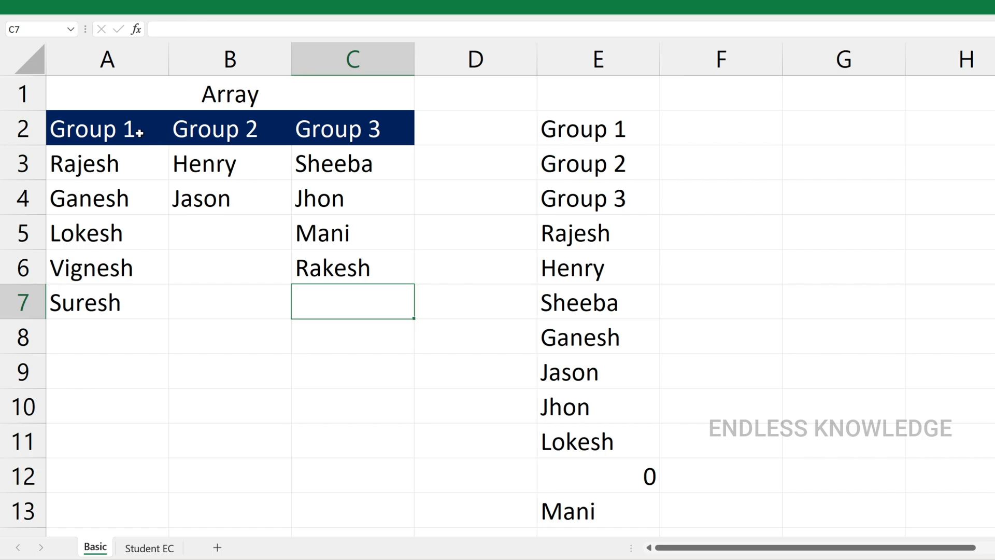
Review the source array's blank cells, header row and Group 1 column against how the list handles blanks and order
left_click_drag(139, 131, 371, 306)
left_click_drag(265, 237, 275, 301)
left_click(340, 303)
left_click_drag(602, 363, 620, 498)
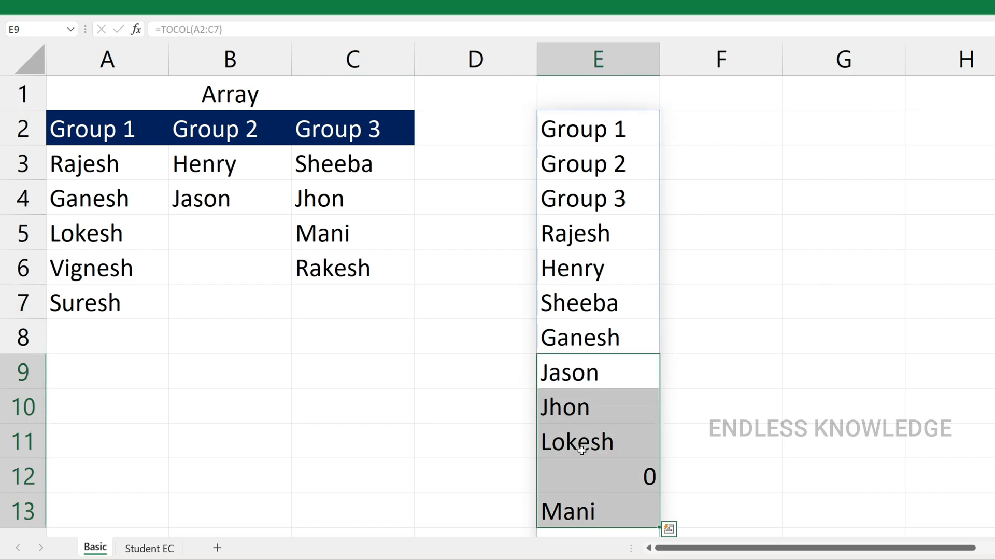
left_click(350, 304)
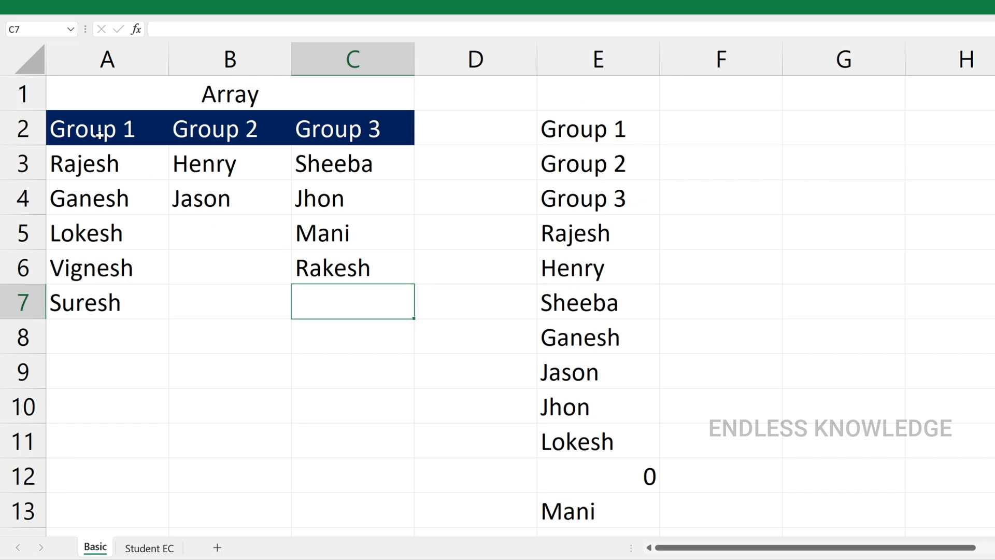
left_click_drag(98, 134, 329, 129)
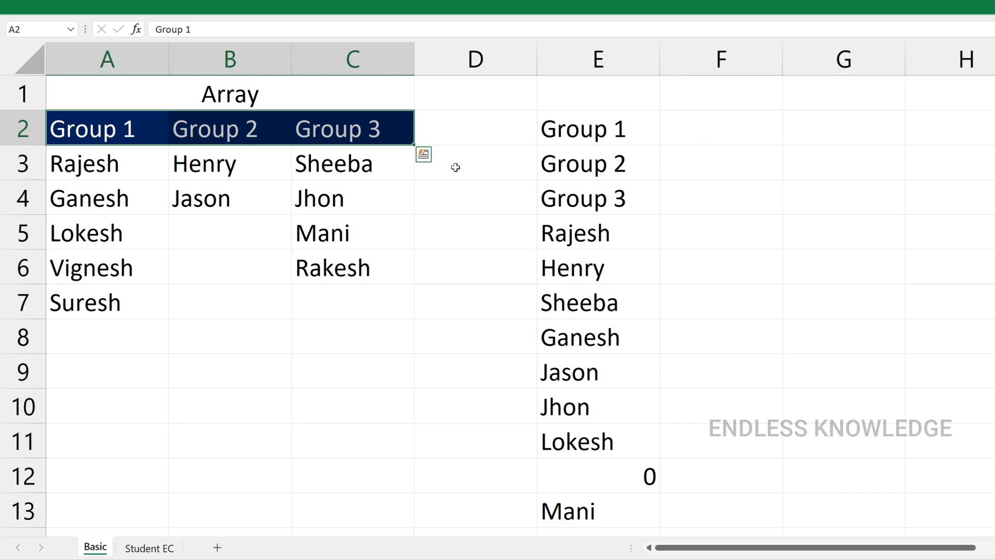
left_click_drag(133, 134, 149, 293)
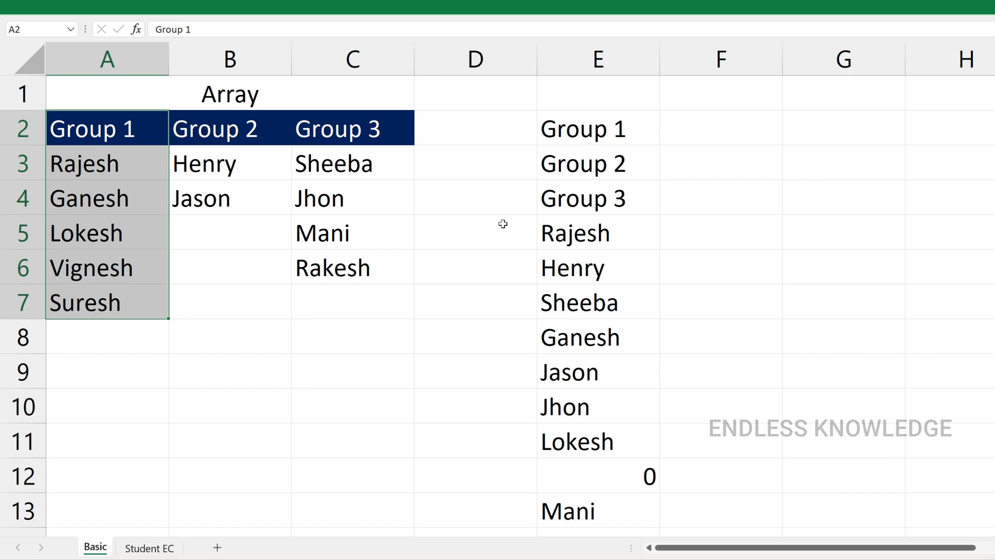
Edit the TOCOL formula in E2 to add the ignore argument 1 - Ignore blanks
double_click(591, 135)
left_click(696, 127)
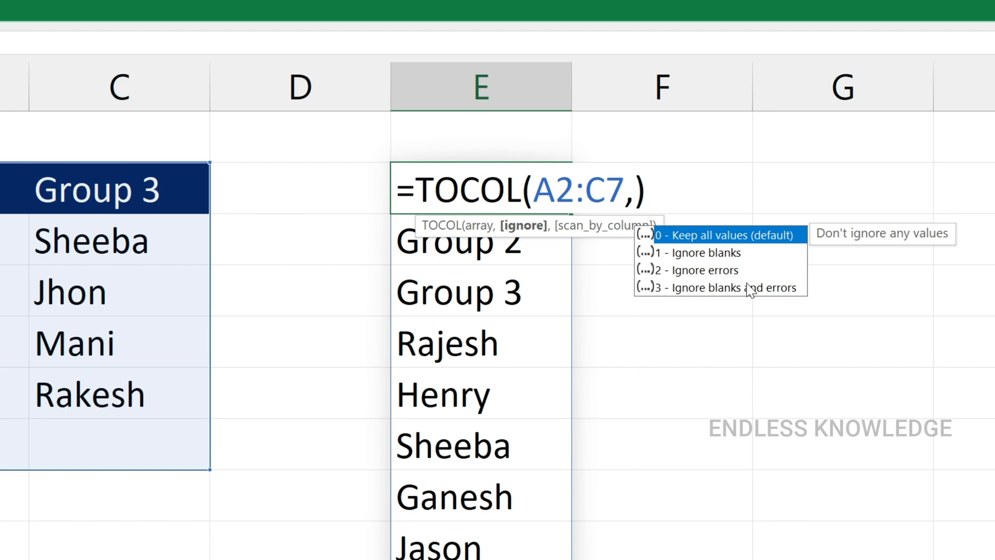
key("Down")
key("Down")
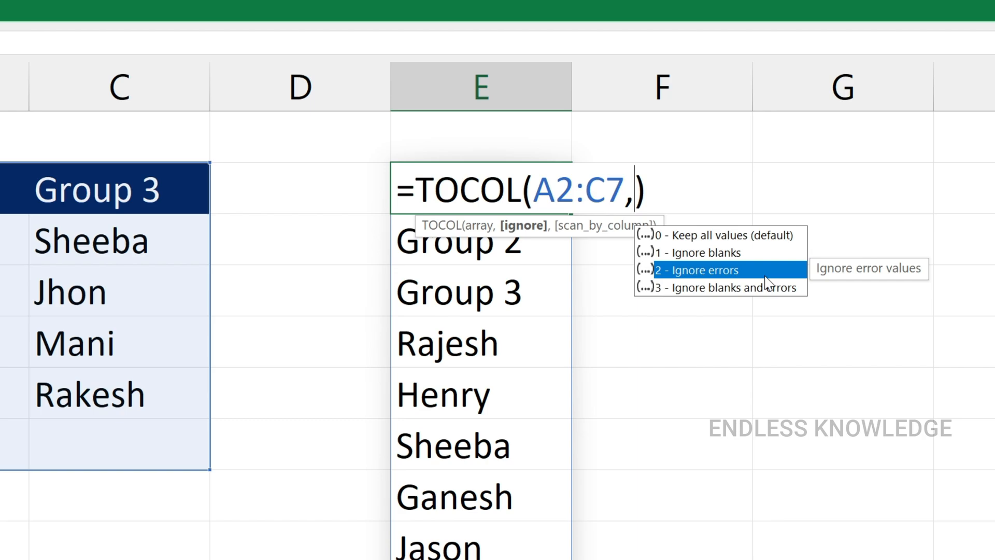
key("Up")
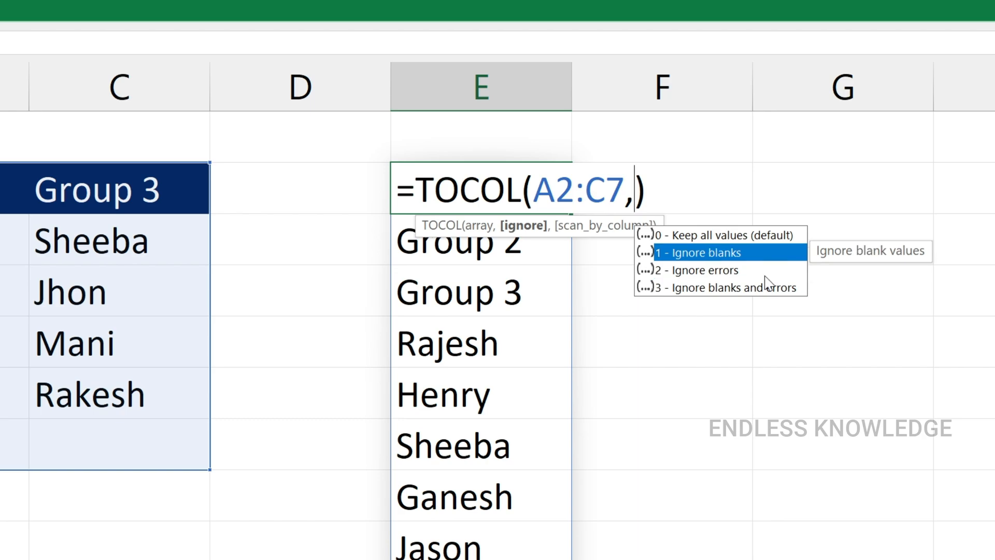
key("Tab")
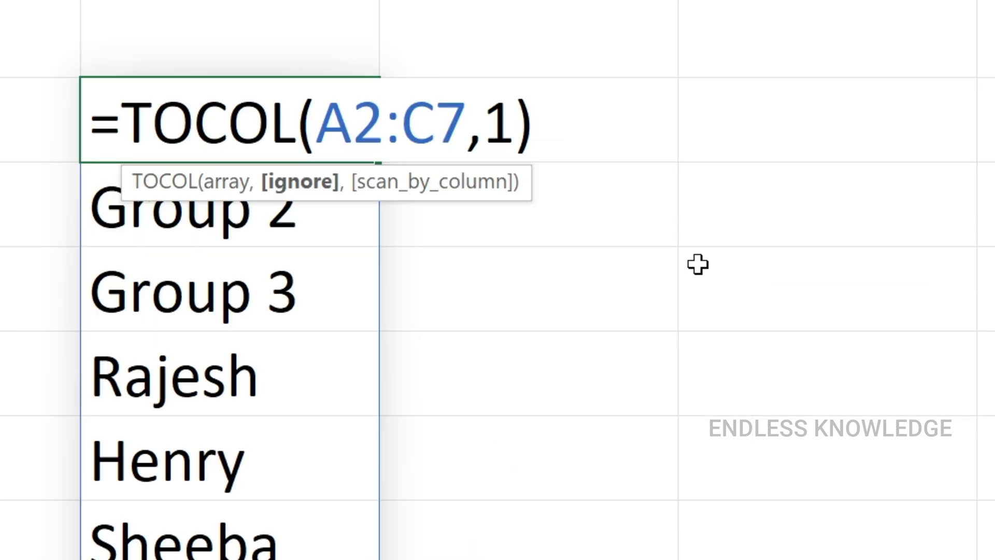
Add TRUE - Scan by column as the formula's third argument, commit =TOCOL(A2:C7,1,TRUE) and check the resulting list
type(",")
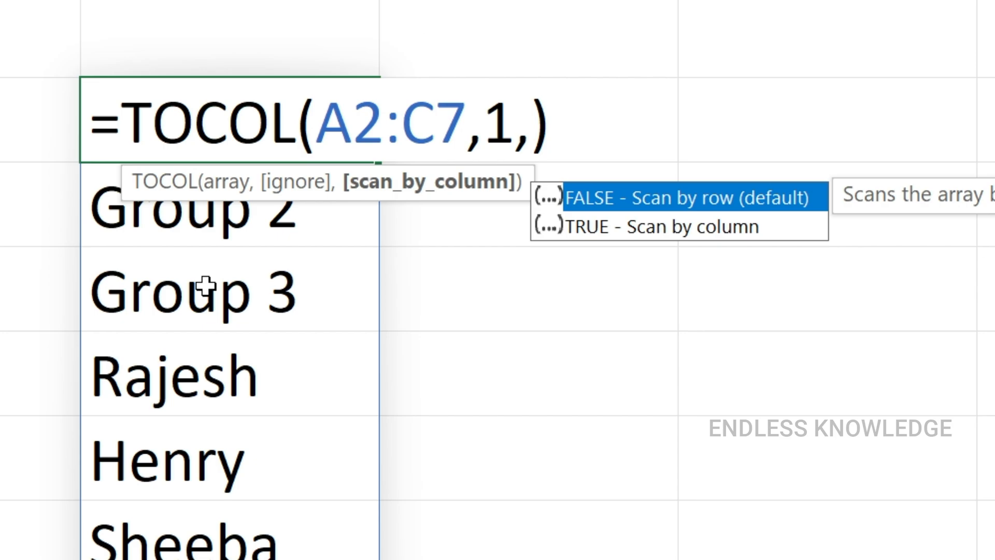
key("Down")
key("Tab")
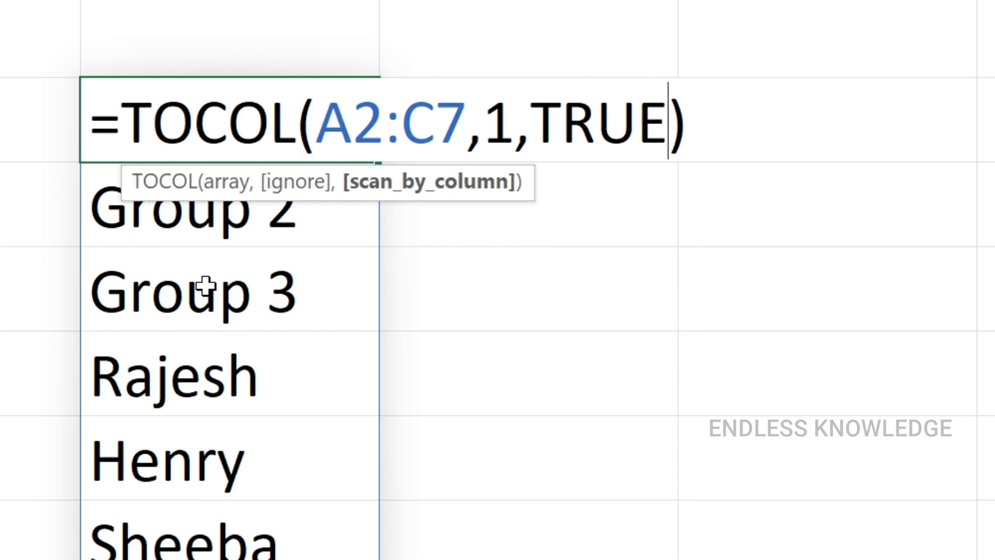
key("Return")
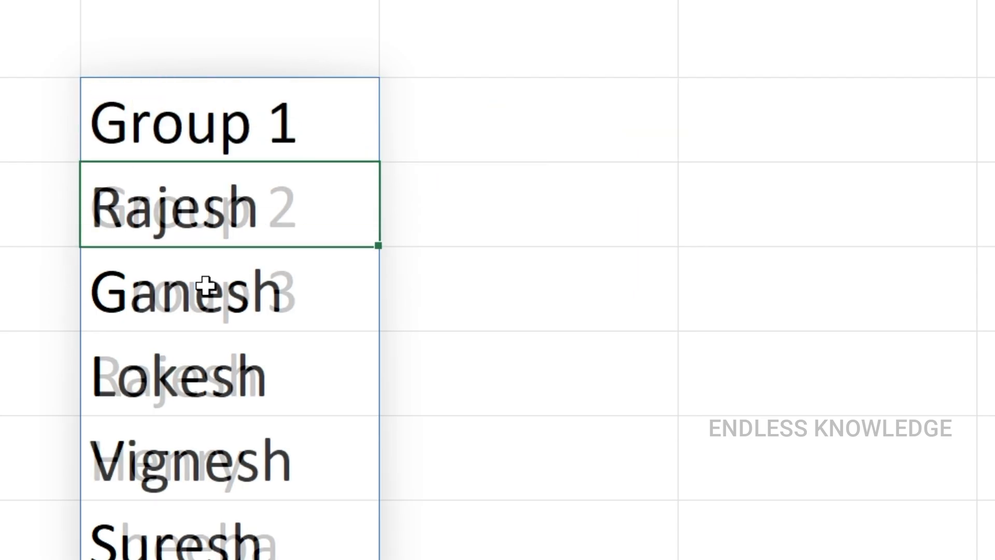
scroll(239, 310, "down", 2)
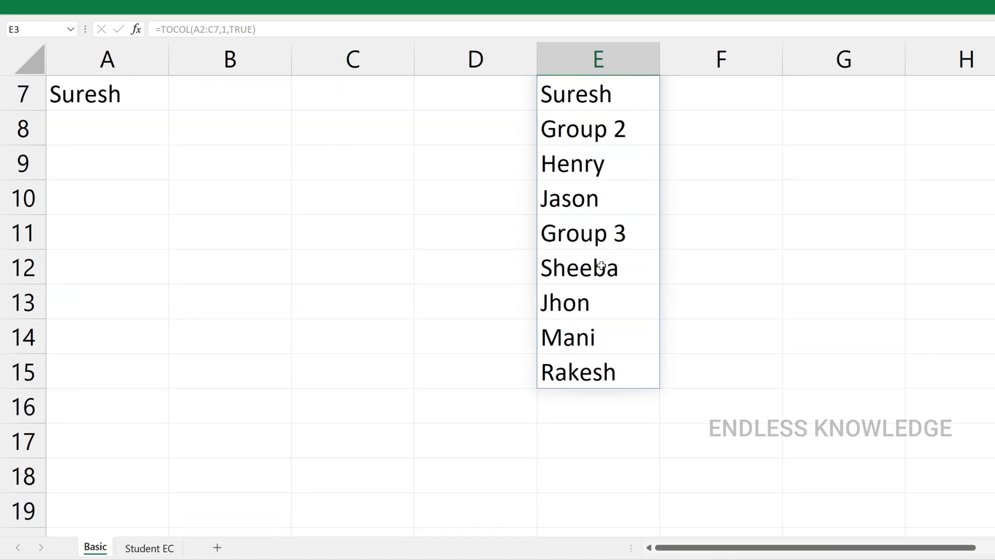
Review the spilled list group by group, and delete the TOCOL formula from E2
scroll(232, 458, "up", 2)
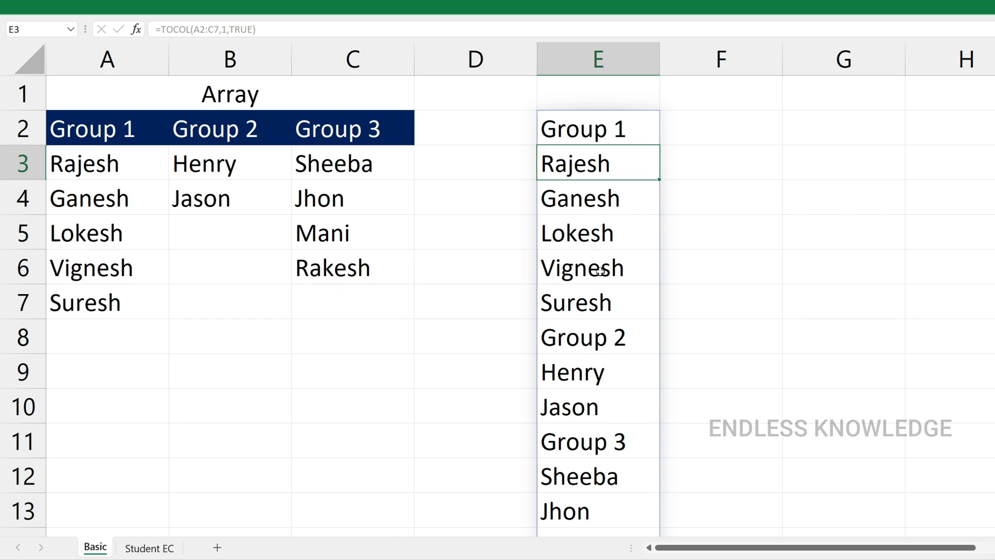
left_click_drag(624, 132, 627, 295)
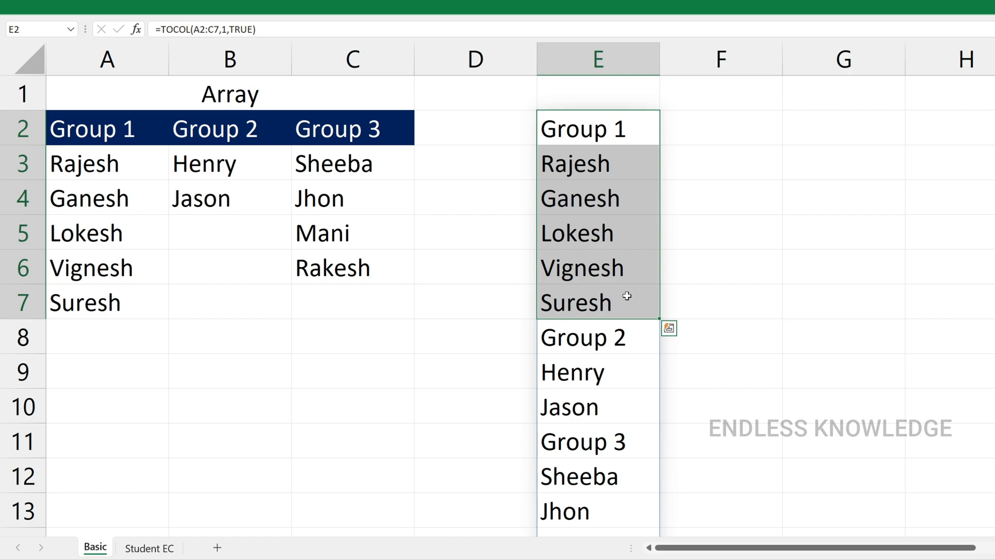
left_click_drag(625, 328, 630, 392)
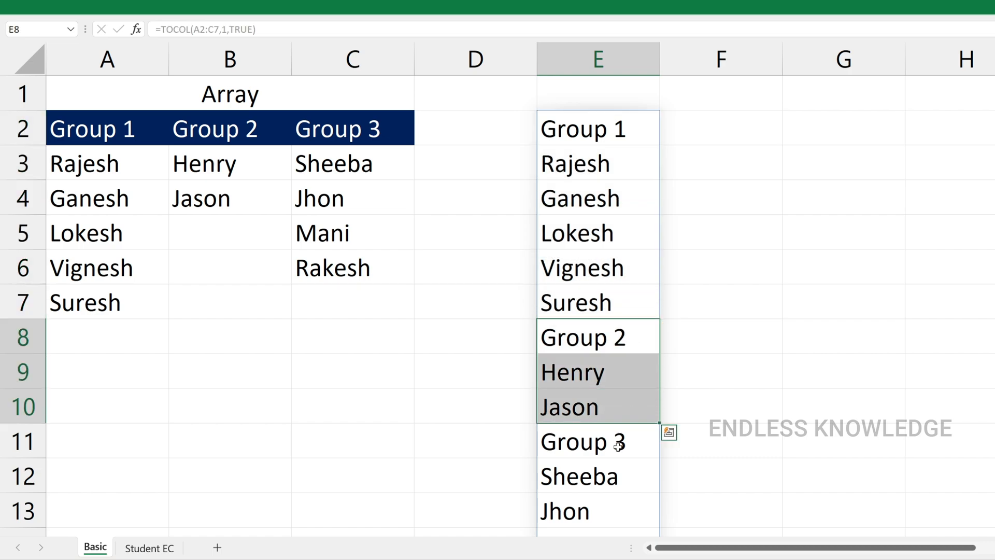
left_click_drag(618, 446, 618, 490)
left_click(617, 136)
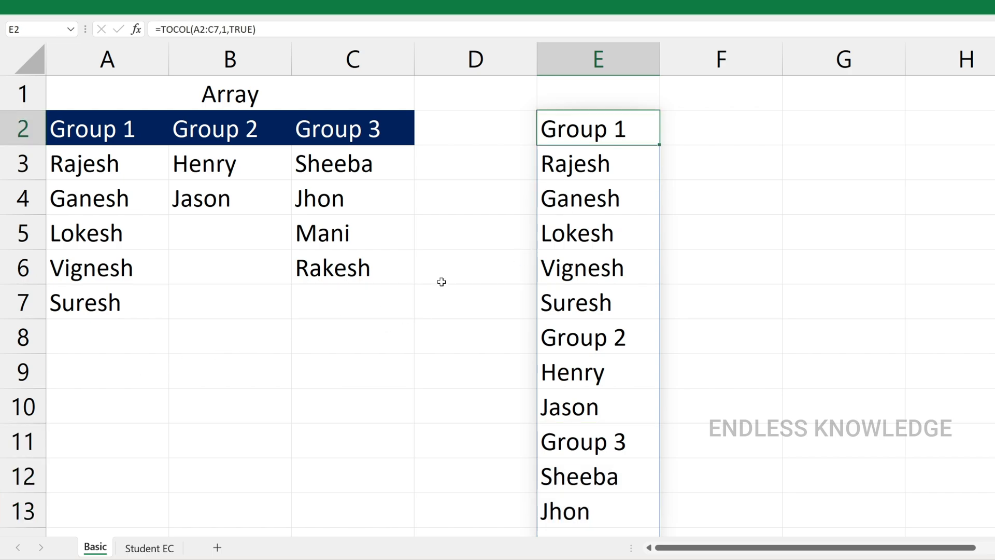
key("Delete")
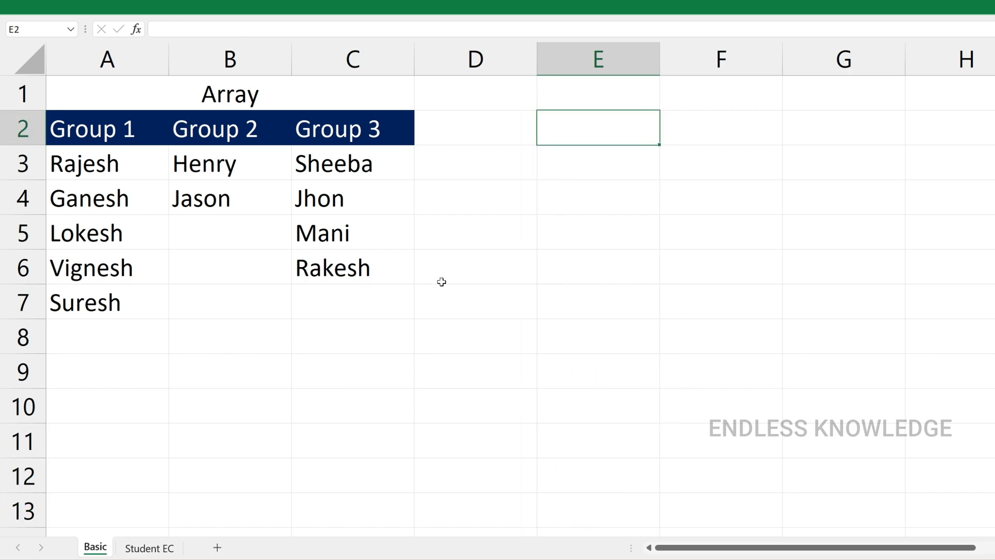
Start a TOROW formula in A9 with the group array A2:C7 as its first argument
left_click(128, 369)
left_click_drag(104, 133, 369, 291)
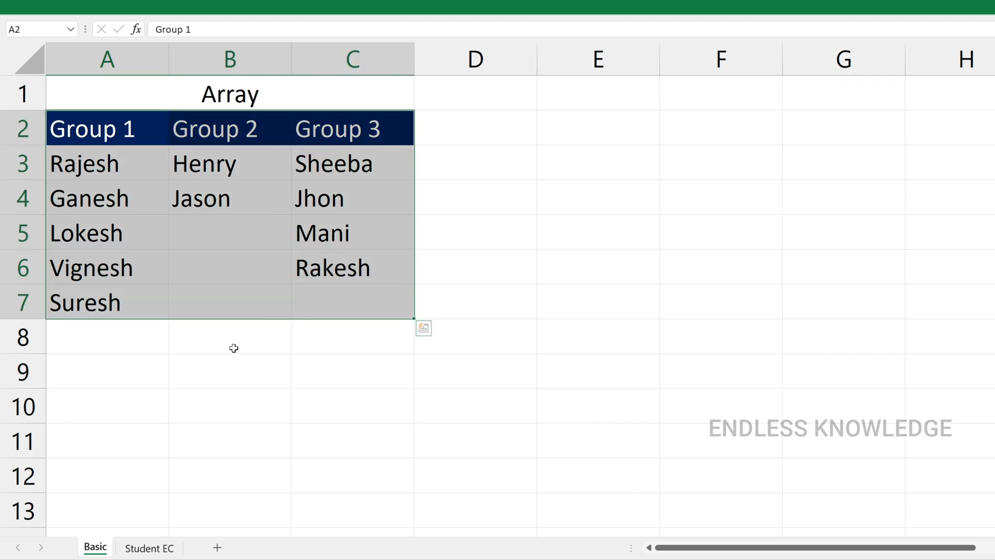
left_click(142, 376)
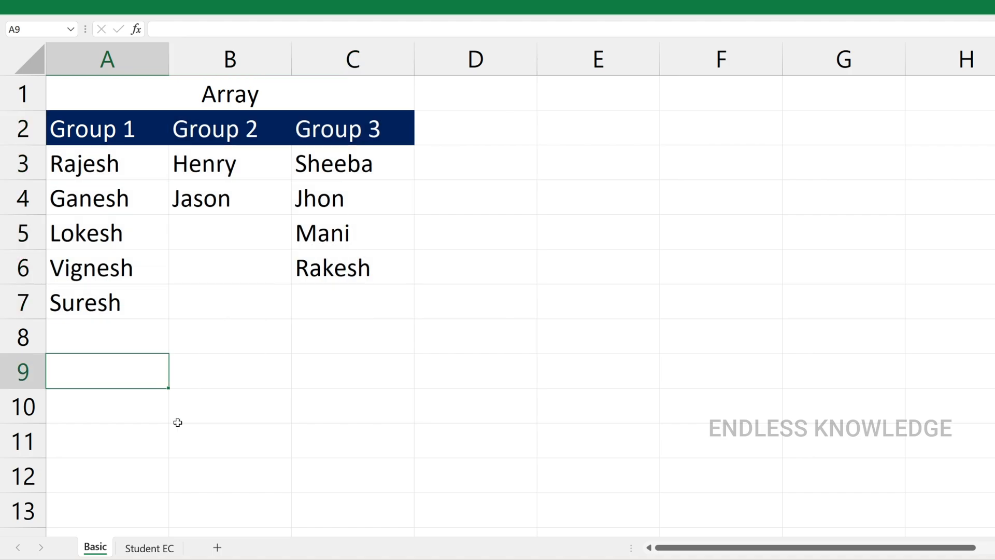
type("=to")
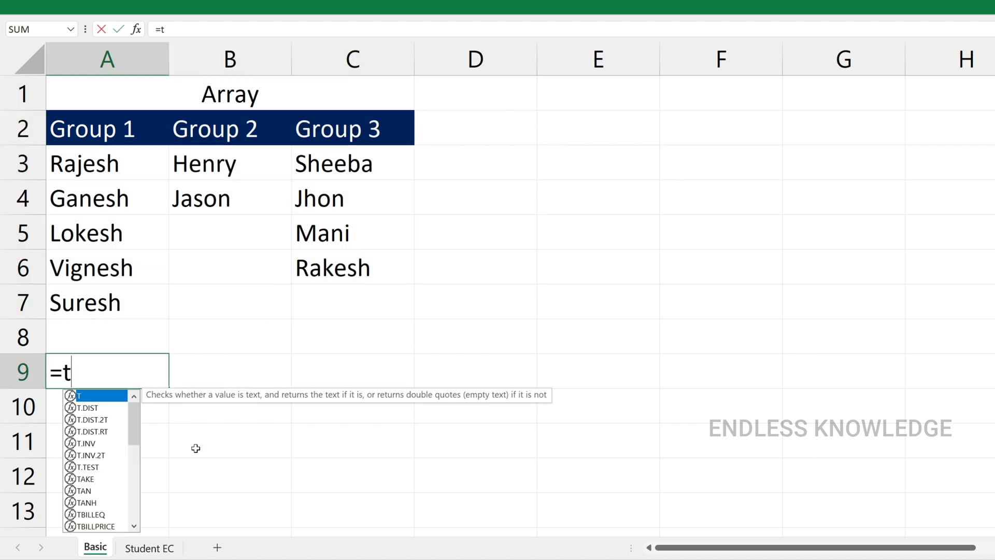
key("Down")
key("Down")
key("Tab")
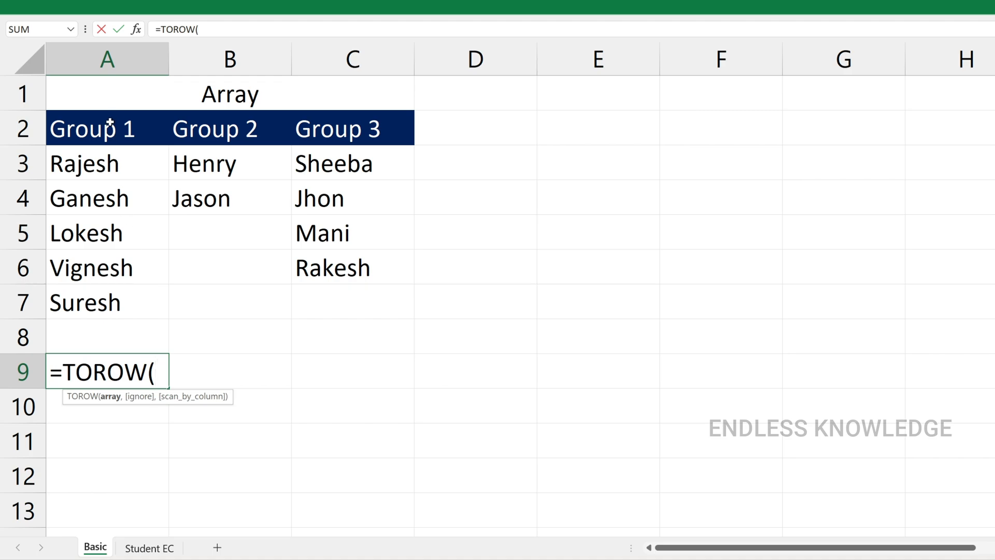
left_click_drag(111, 125, 360, 293)
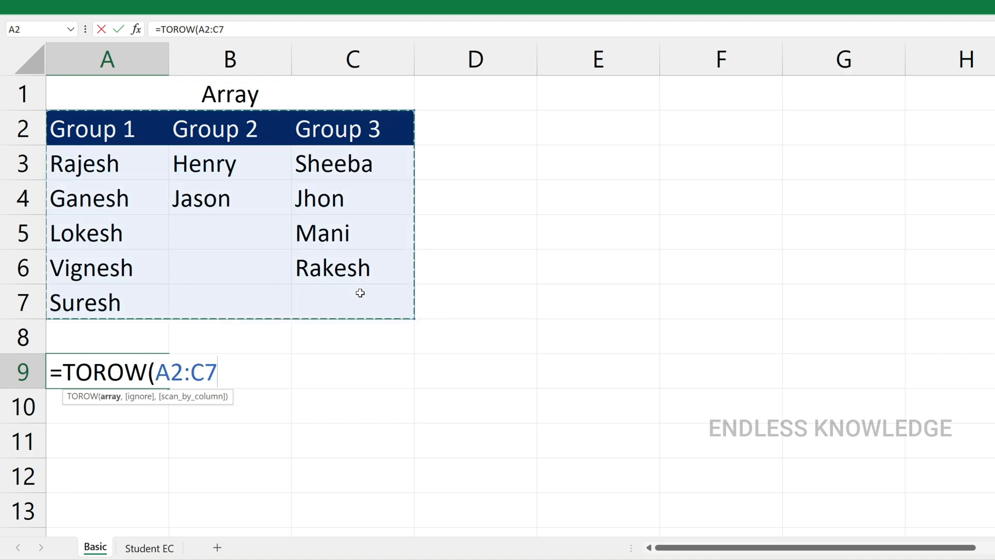
Add the ignore argument 3 - Ignore blanks and errors to the TOROW formula
type(",")
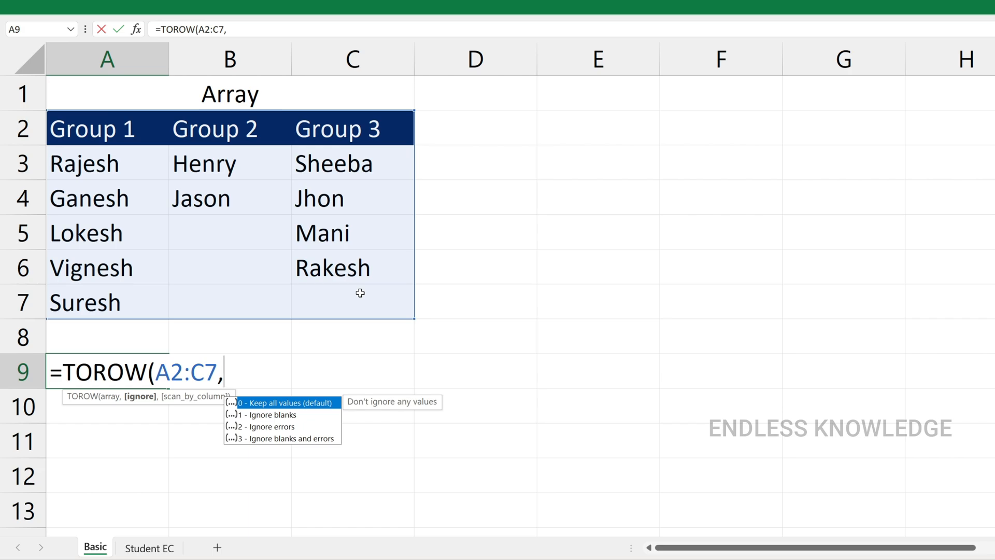
key("Down")
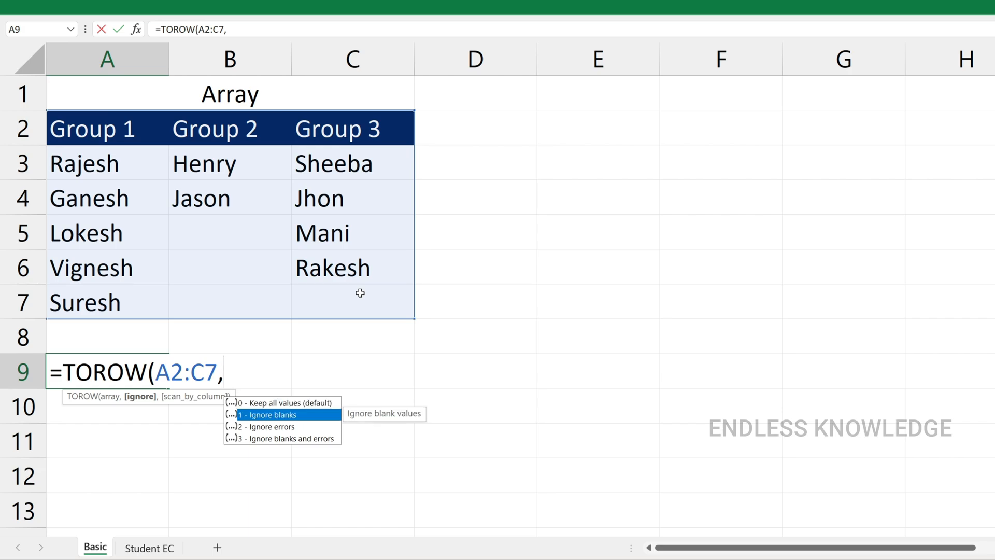
key("Down")
key("Down")
key("Tab")
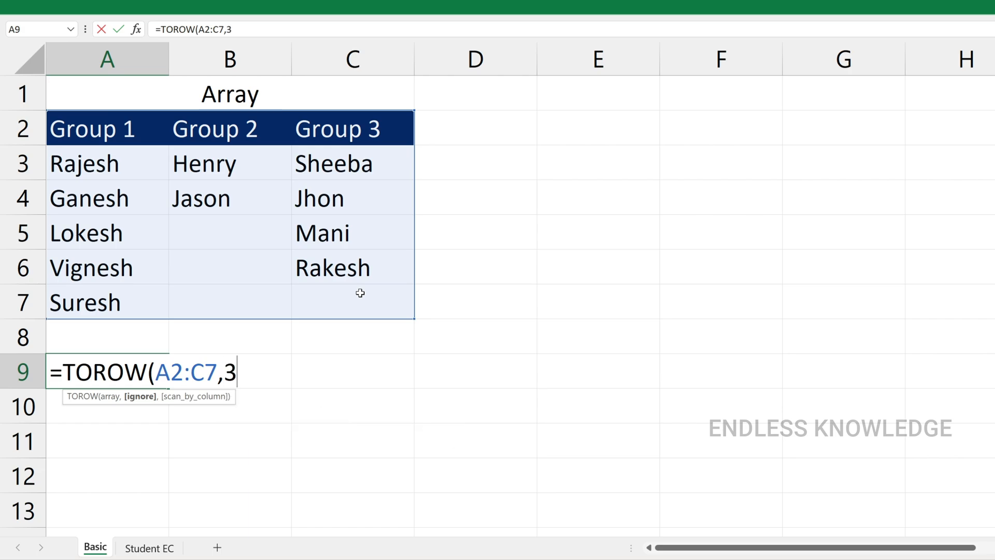
Add TRUE - Scan by column as the third argument and commit =TOROW(A2:C7,3,TRUE) in A9
type(",")
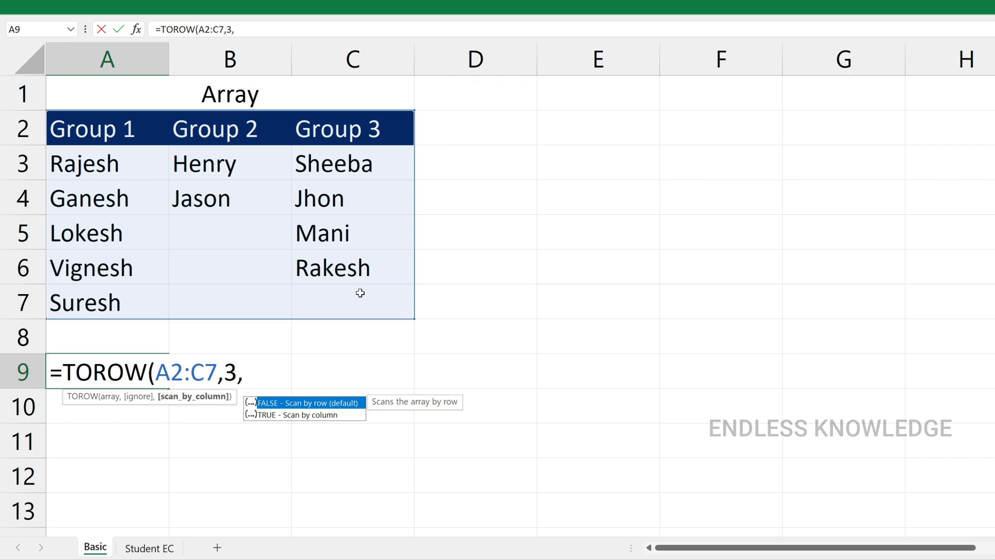
key("Down")
key("Tab")
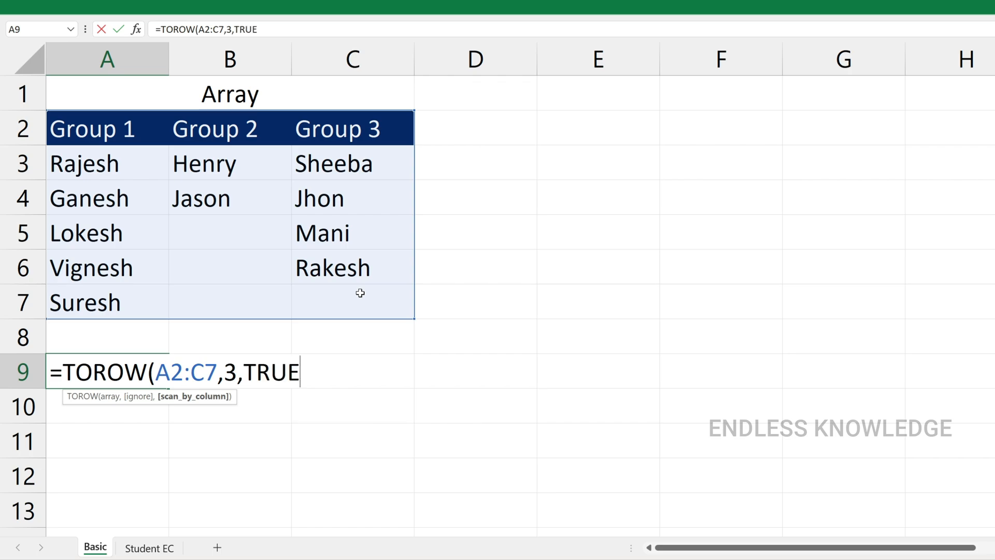
type(")")
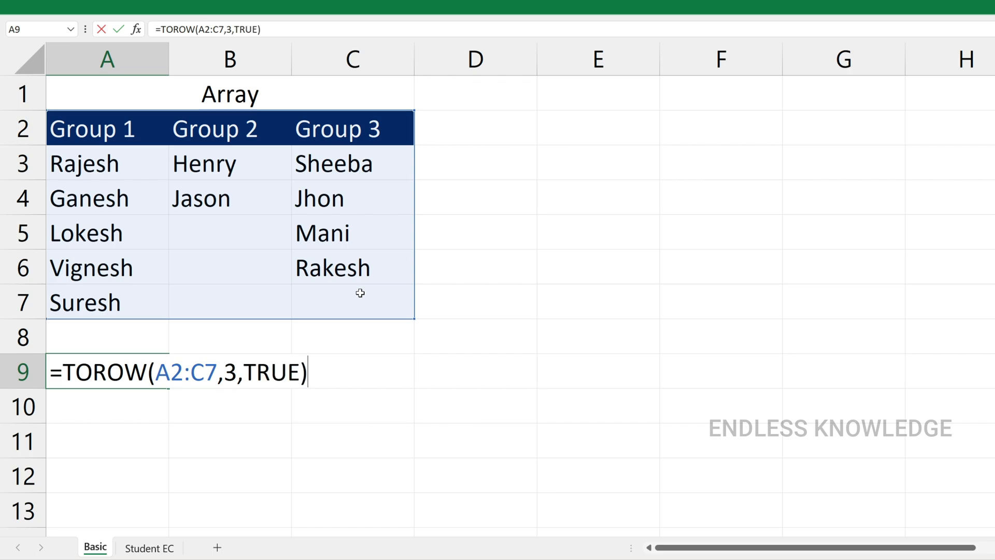
key("Return")
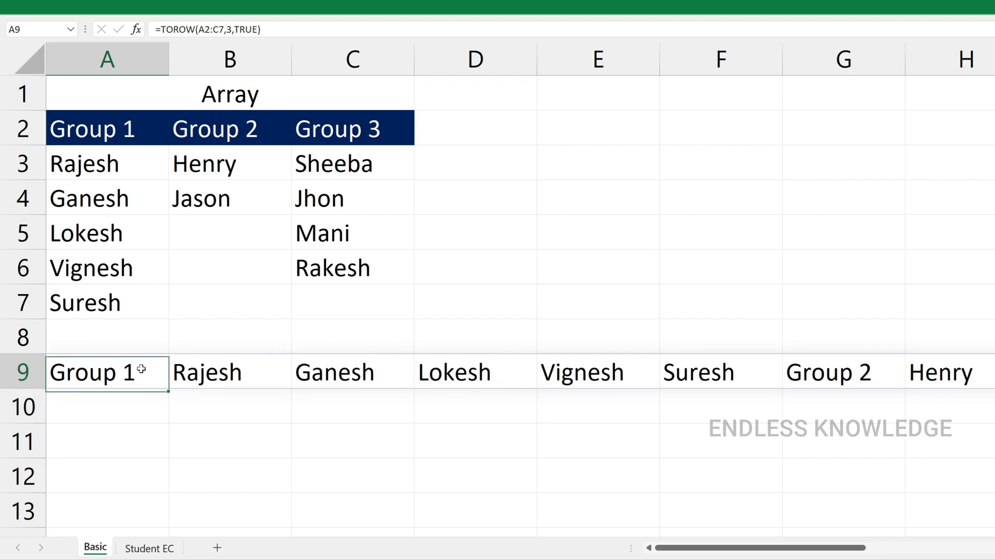
Review the Group 1 and Group 2 entries in the spilled row, and delete the TOROW formula from A9
left_click_drag(126, 377, 715, 369)
left_click_drag(852, 384, 970, 373)
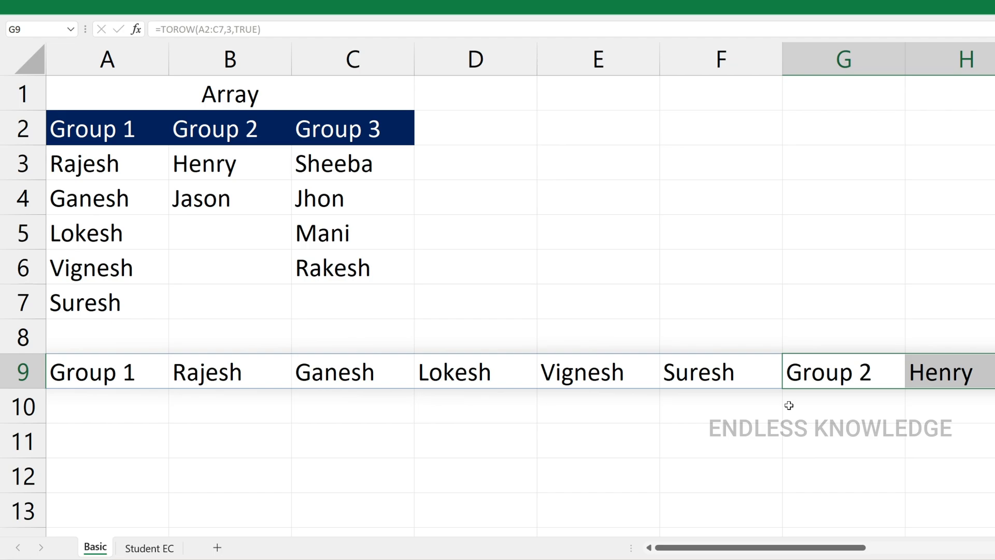
key("Home")
key("Delete")
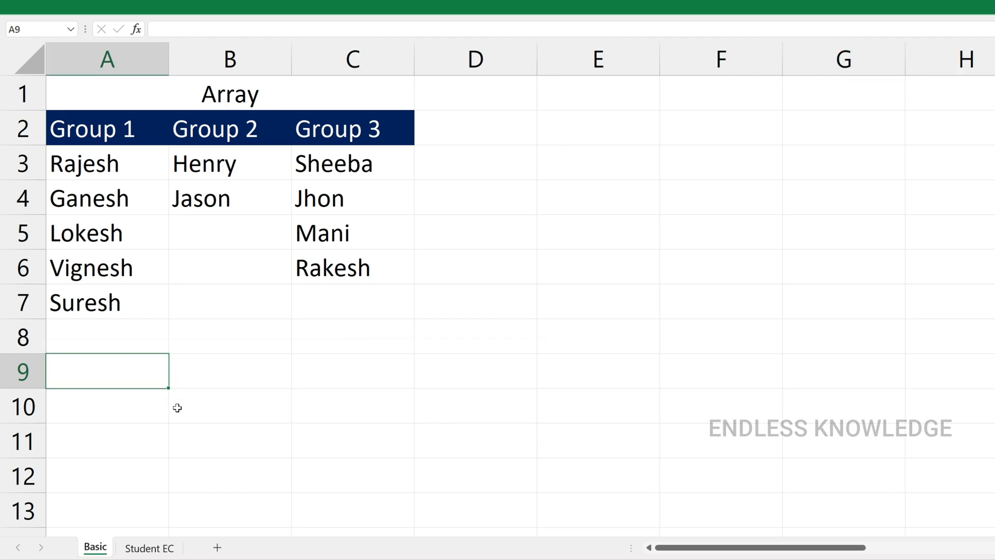
Check the student name, email and ID columns on the Student EC sheet, and copy the whole Unique Student ID table from the Word document
left_click(153, 551)
left_click(219, 103)
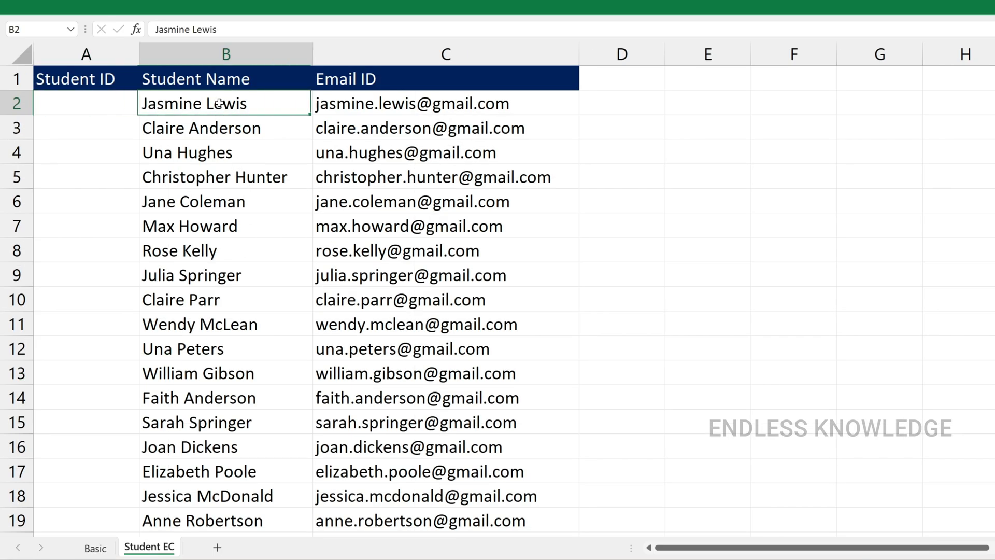
left_click(380, 110)
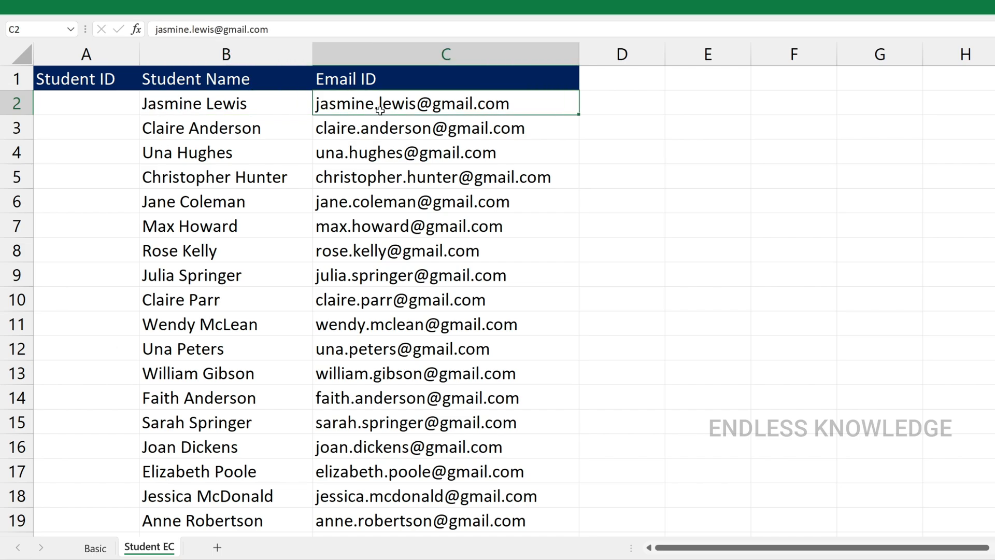
left_click(105, 106)
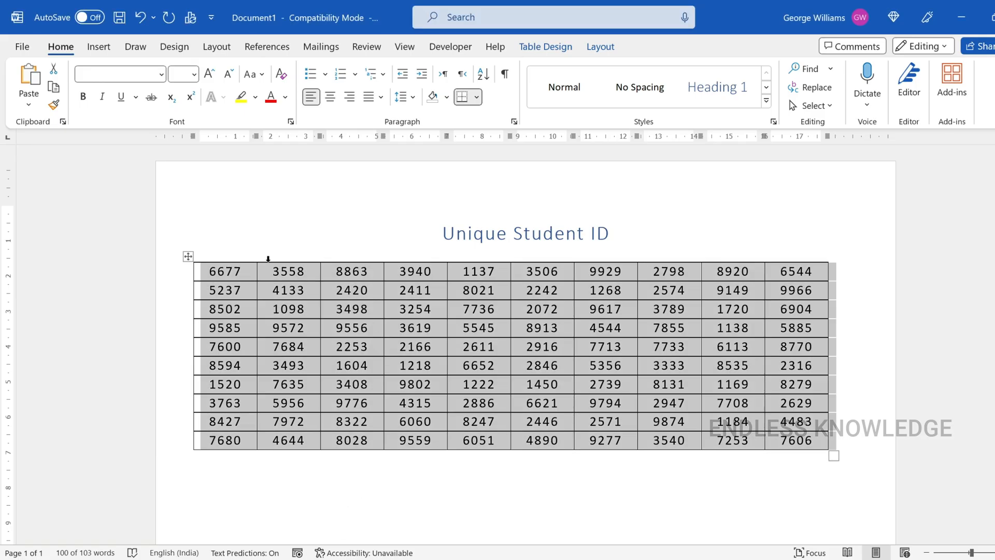
left_click(232, 299)
left_click(187, 256)
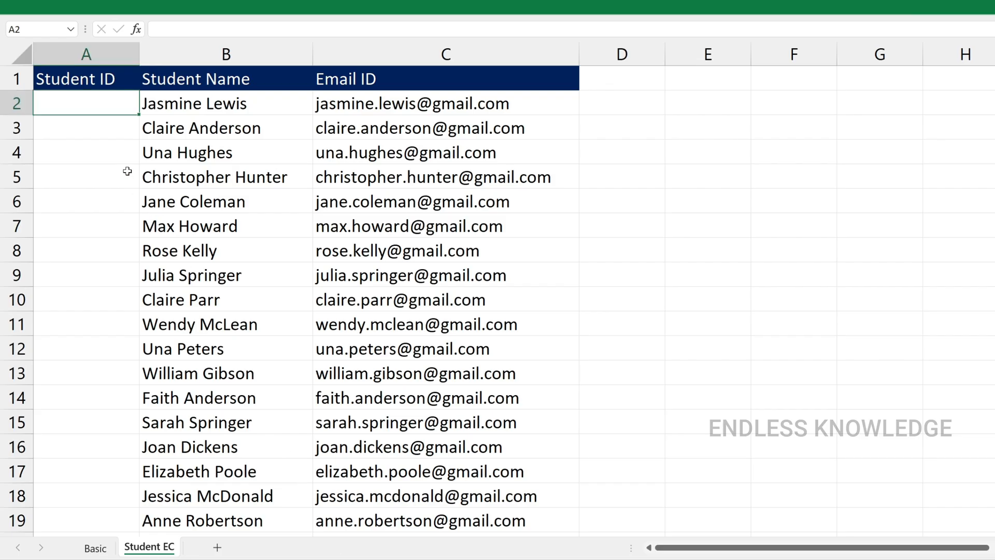
Try pasting the copied ID table into A2 of the Student EC sheet, and undo the paste
key("ctrl+v")
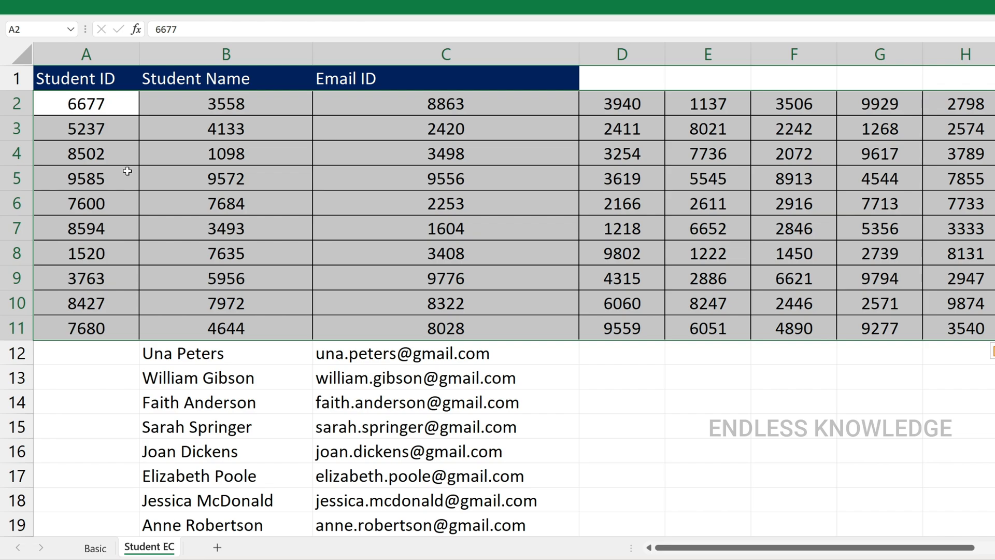
key("ctrl+z")
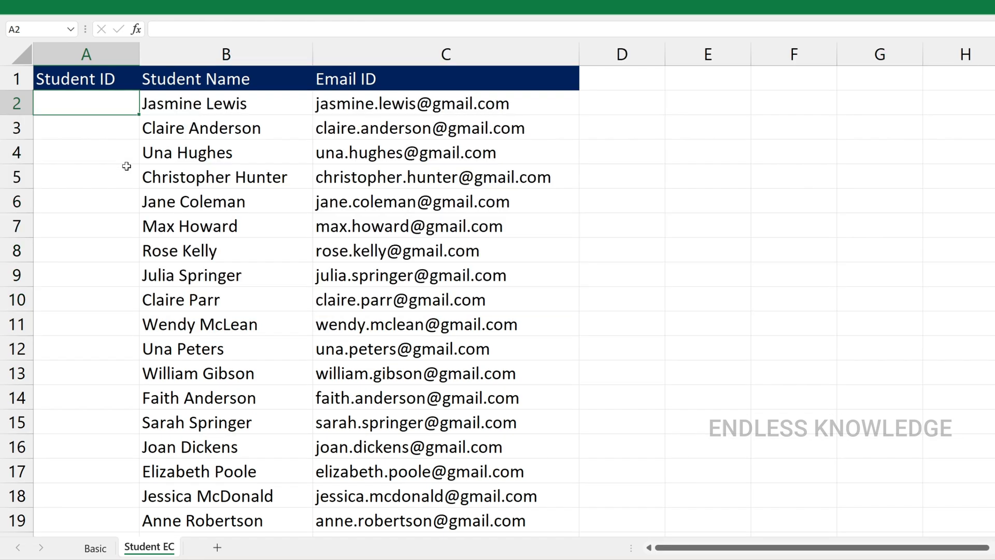
Paste the copied student ID table into the Basic sheet starting at D2, and look over the pasted range
left_click(95, 548)
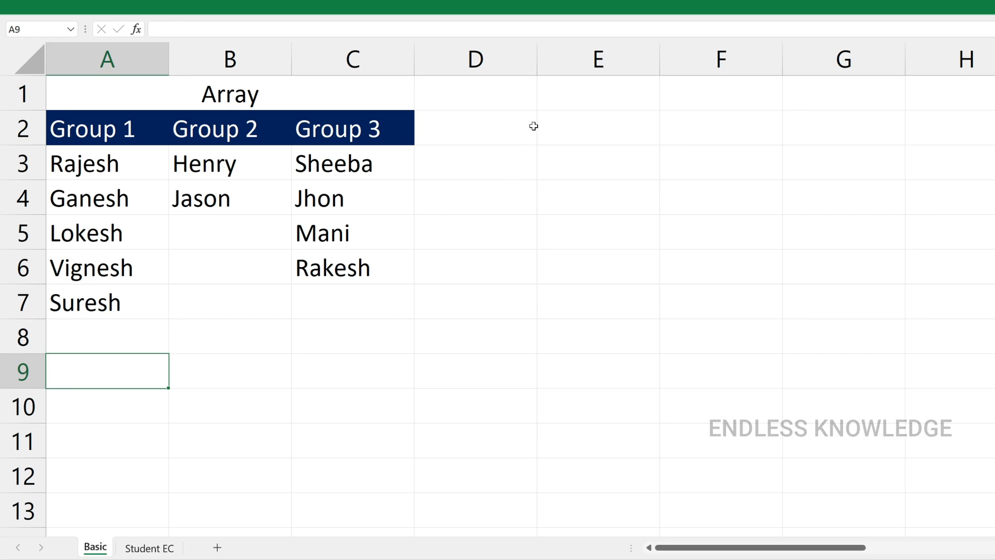
left_click(508, 124)
key("ctrl+v")
scroll(317, 113, "down", 4)
mouse_move(292, 101)
left_mouse_down()
mouse_move(322, 95)
mouse_move(917, 284)
left_mouse_up()
Enter =TOCOL(Basic!$D$2:$M$11) in A2 of the Student EC sheet to fill the Student ID column
left_click(140, 552)
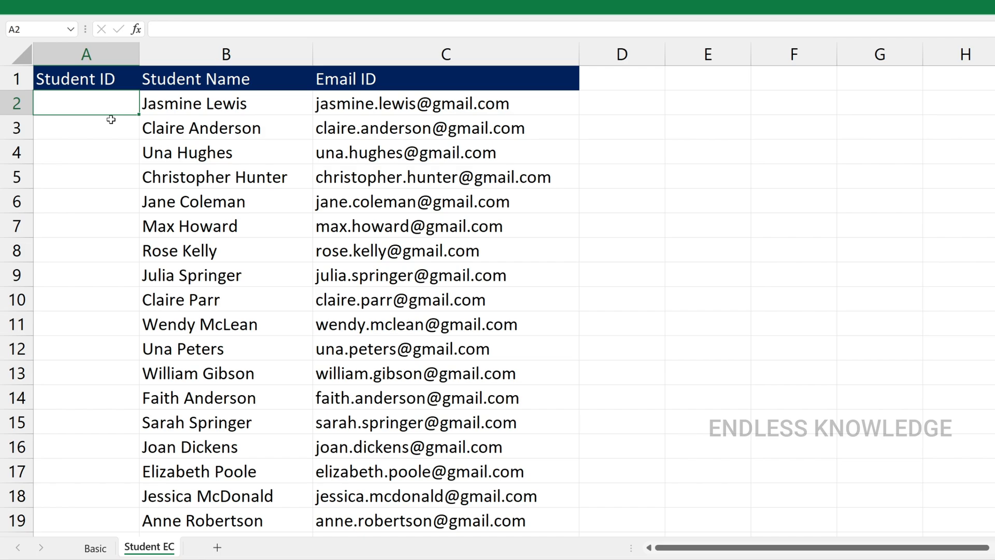
type("=to")
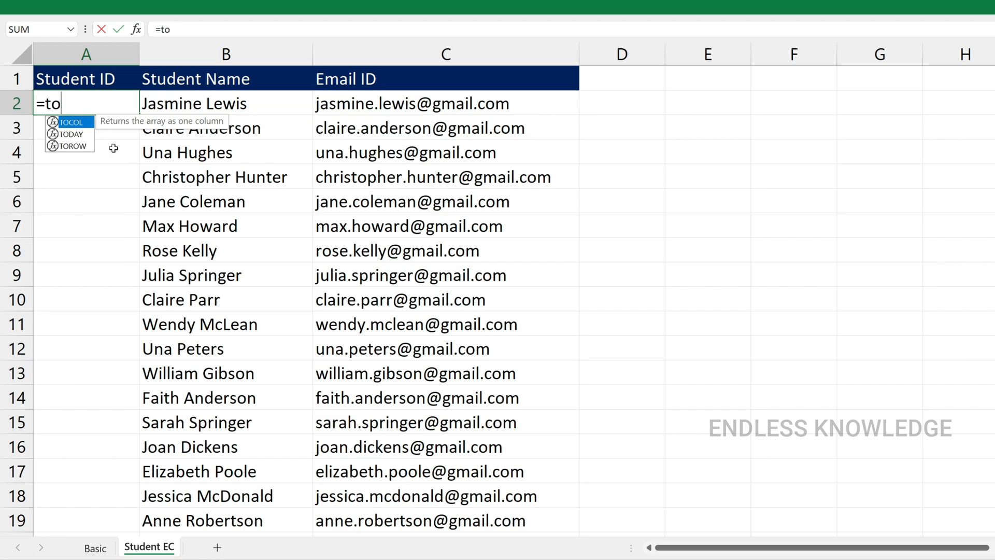
key("Tab")
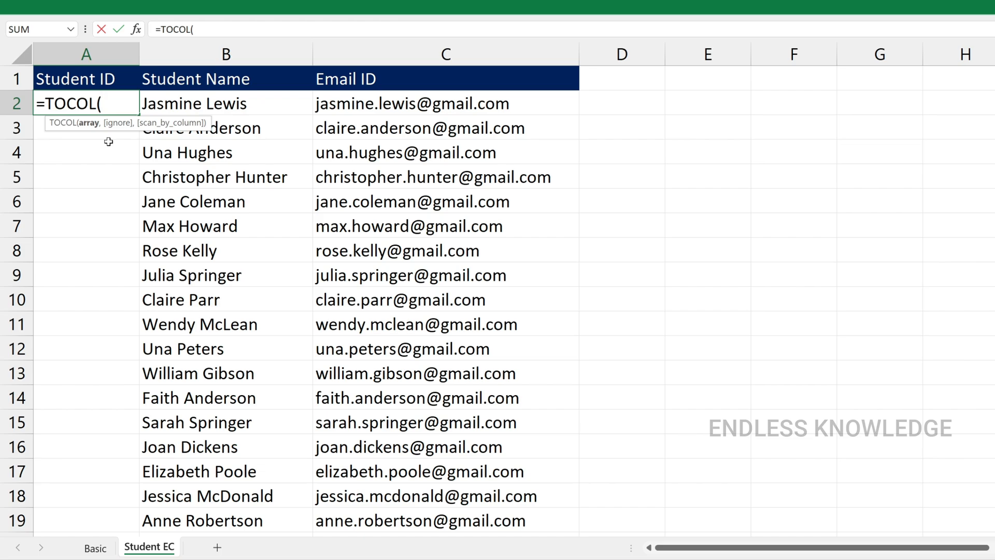
left_click(95, 547)
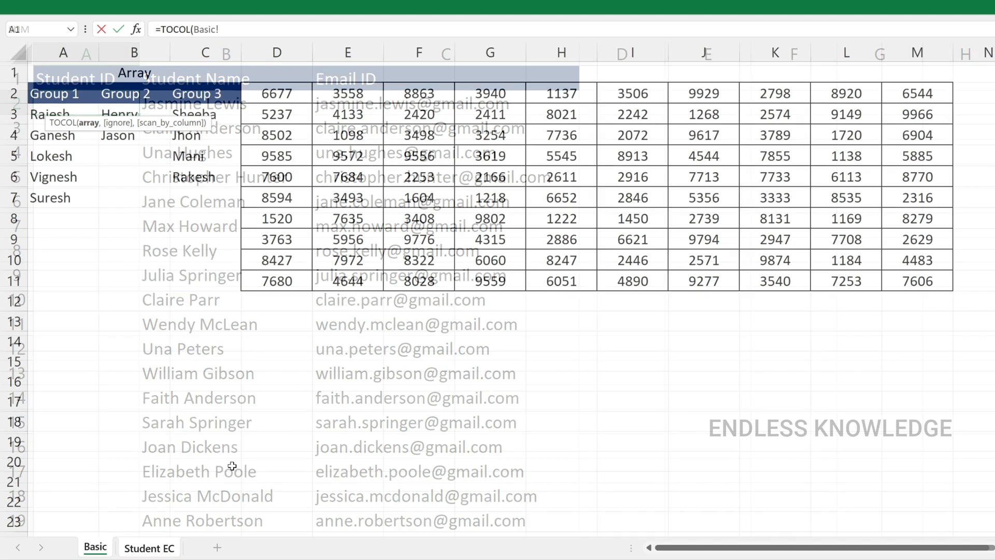
left_click_drag(281, 89, 889, 273)
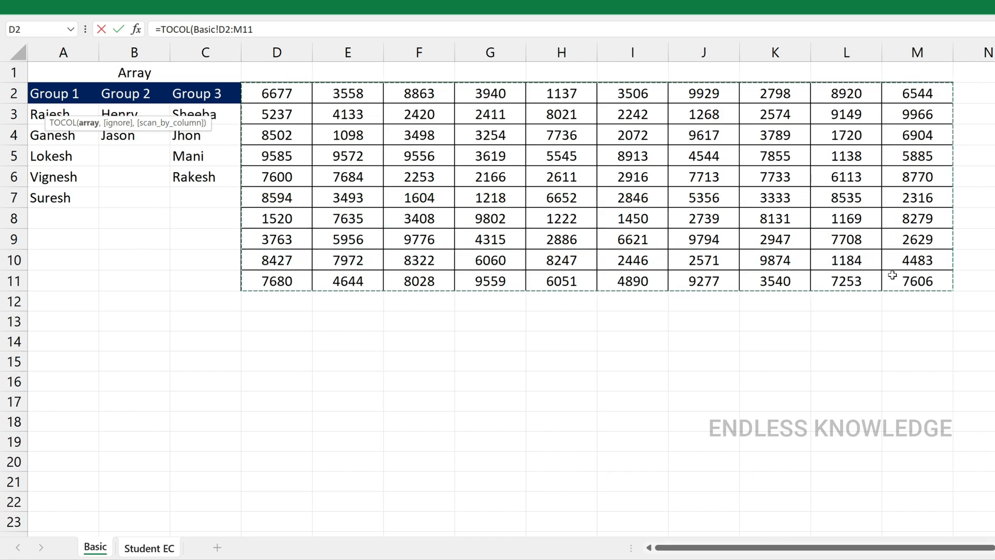
key("F4")
key("Return")
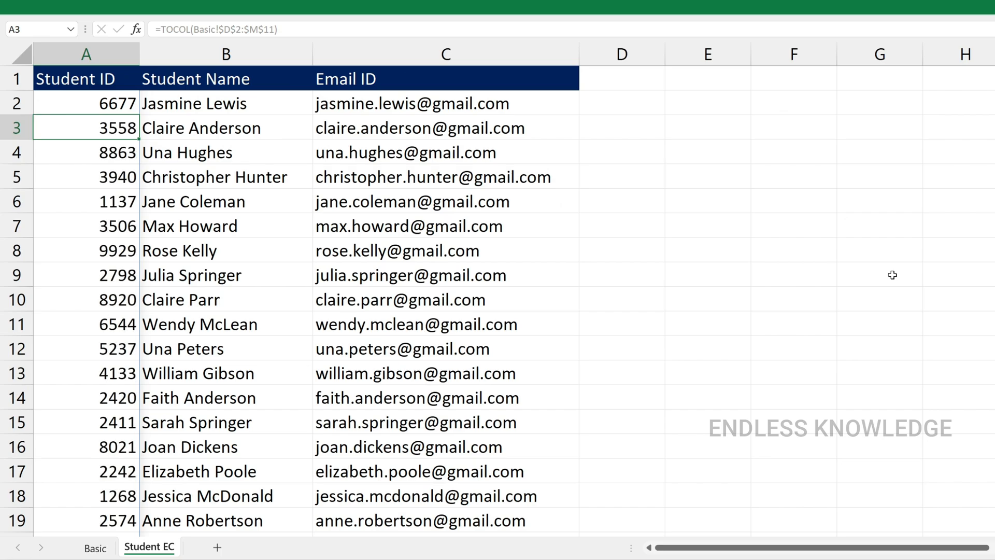
Center-align the whole Student ID column and select the formula cell A2
left_click(95, 52)
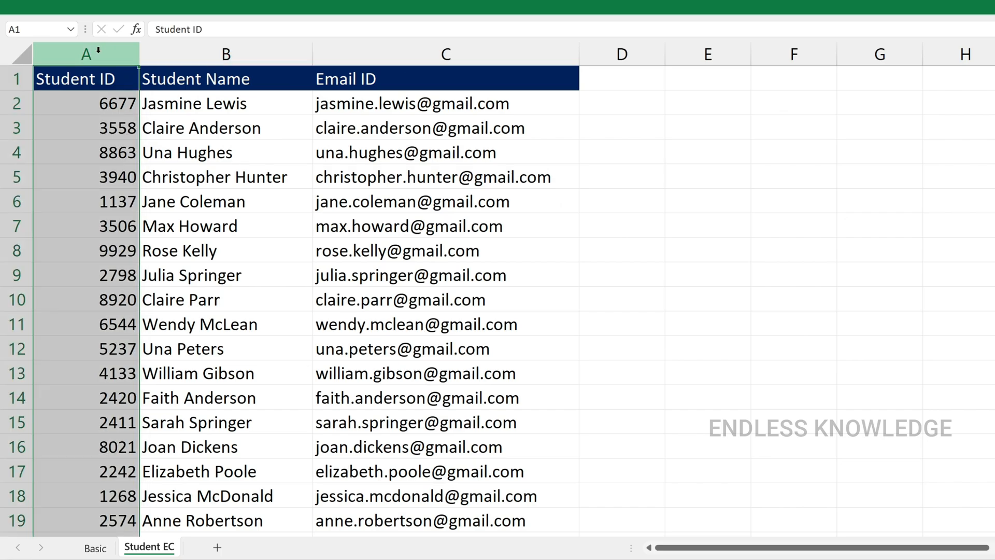
left_click(139, 11)
left_click(286, 97)
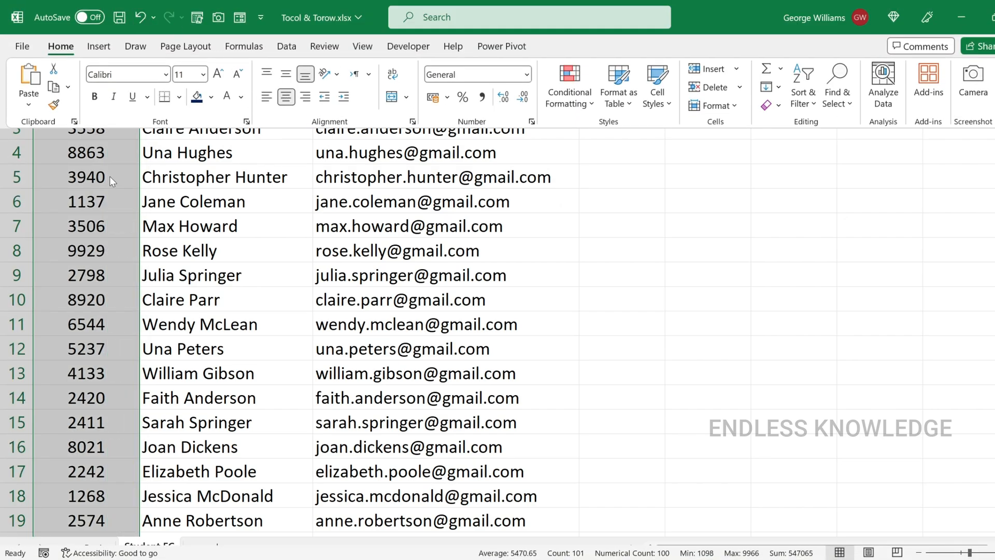
left_click(125, 106)
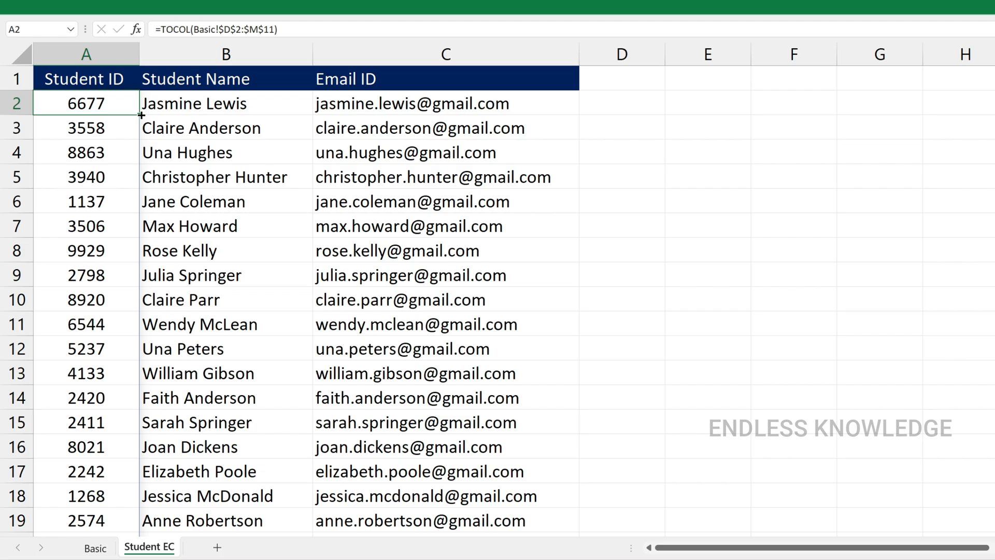
Edit the A2 formula to =TOCOL(Basic!$D$2:$M$11,,TRUE) so the student IDs are scanned by column, and reselect A2
double_click(122, 104)
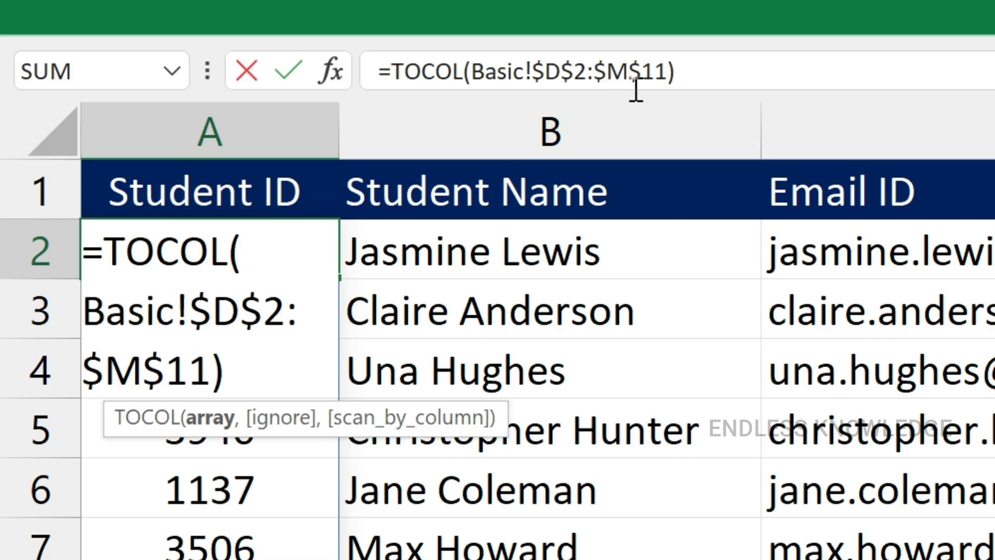
left_click(668, 71)
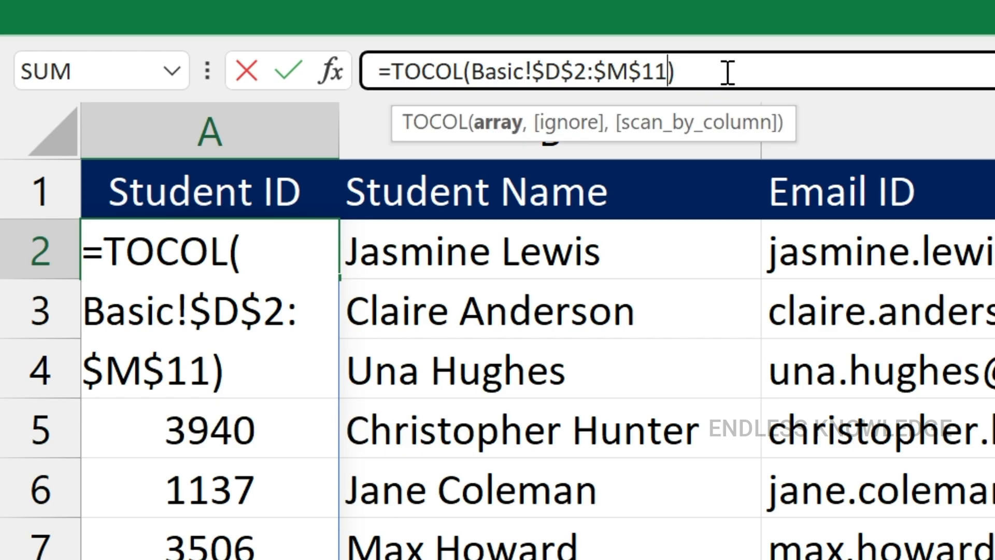
type(",")
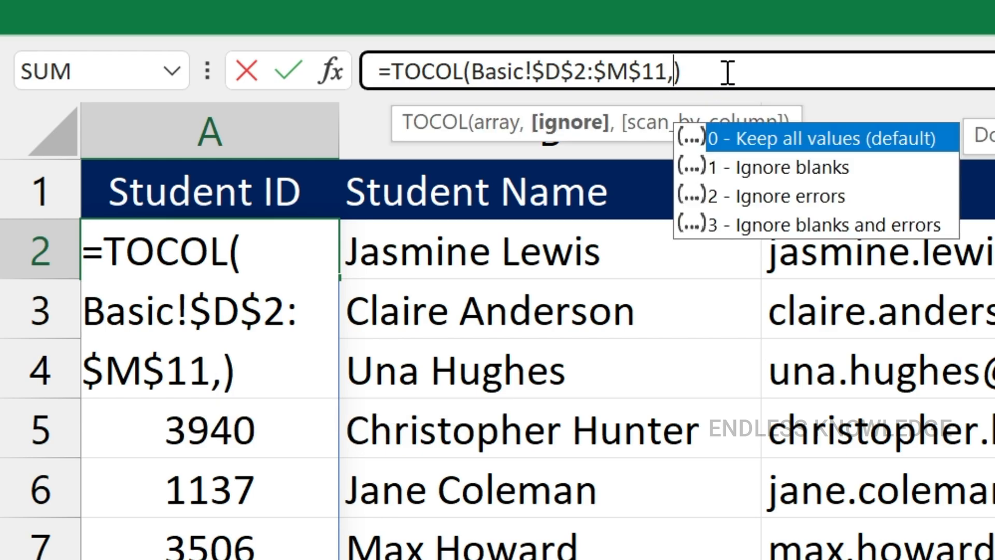
type(",")
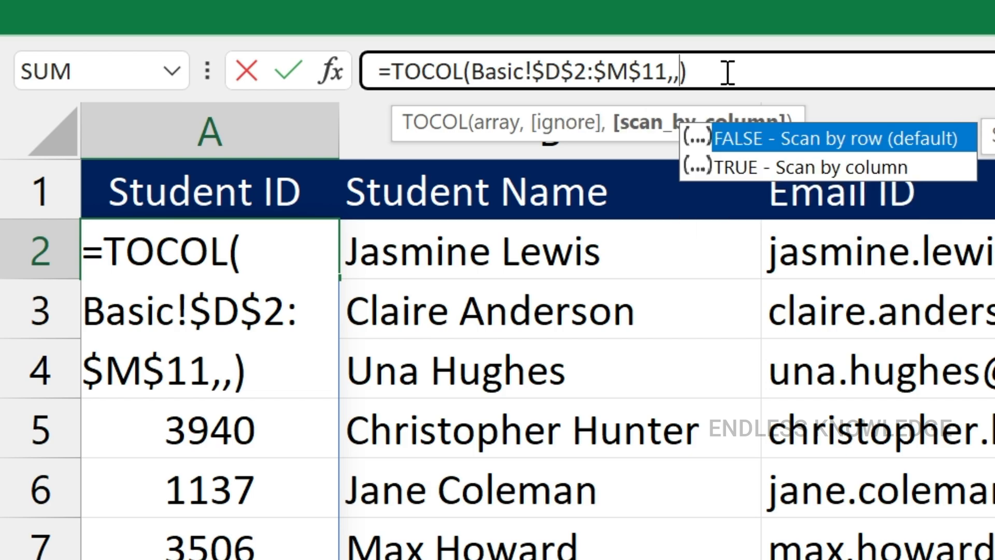
key("Down")
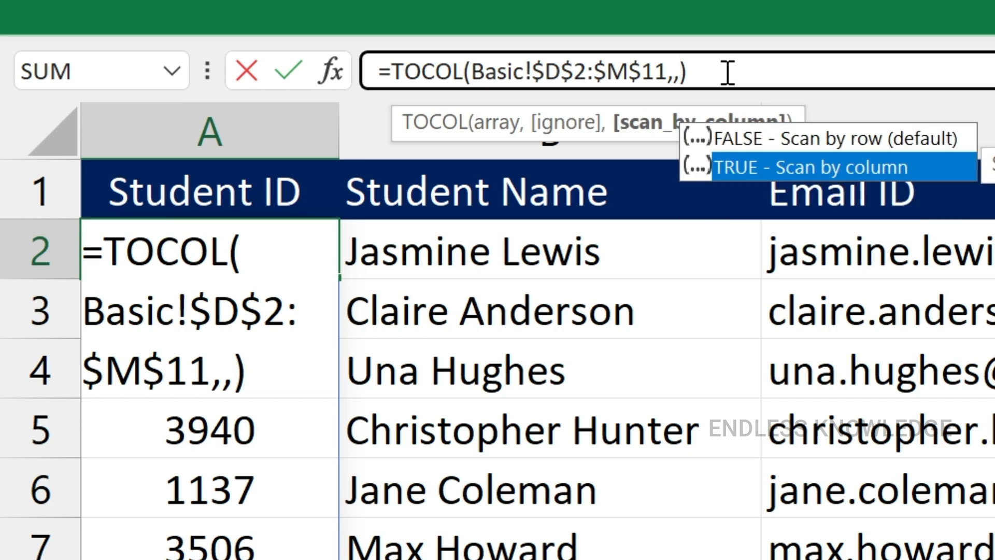
key("Tab")
key("Return")
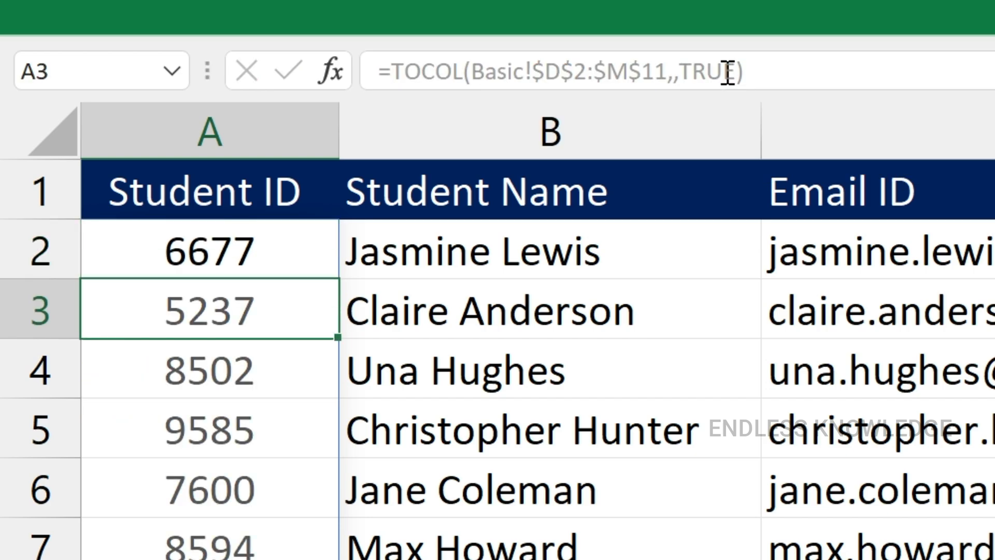
left_click(264, 259)
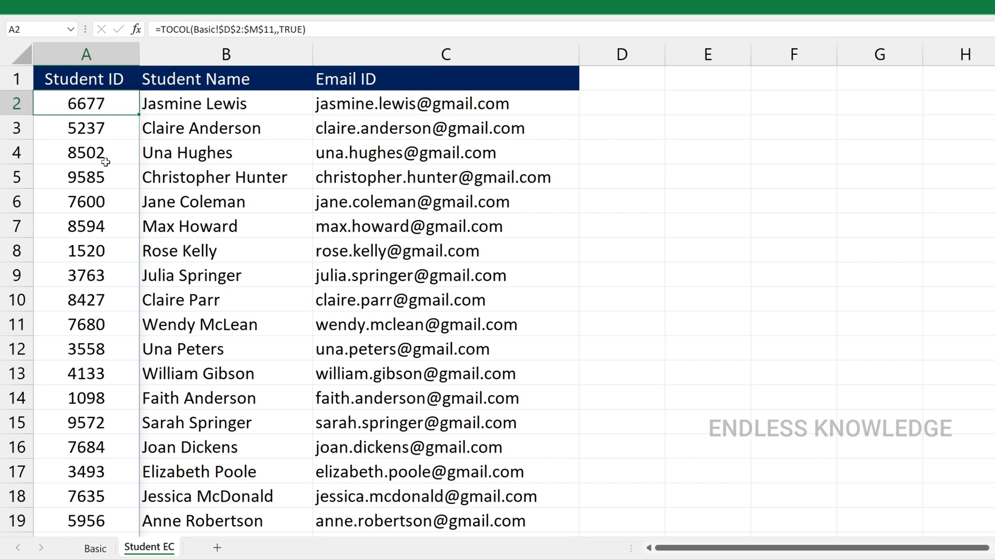
Open the TOCOL formula in A2 to review its arguments, close it without changes, and select the empty cell D4
double_click(118, 114)
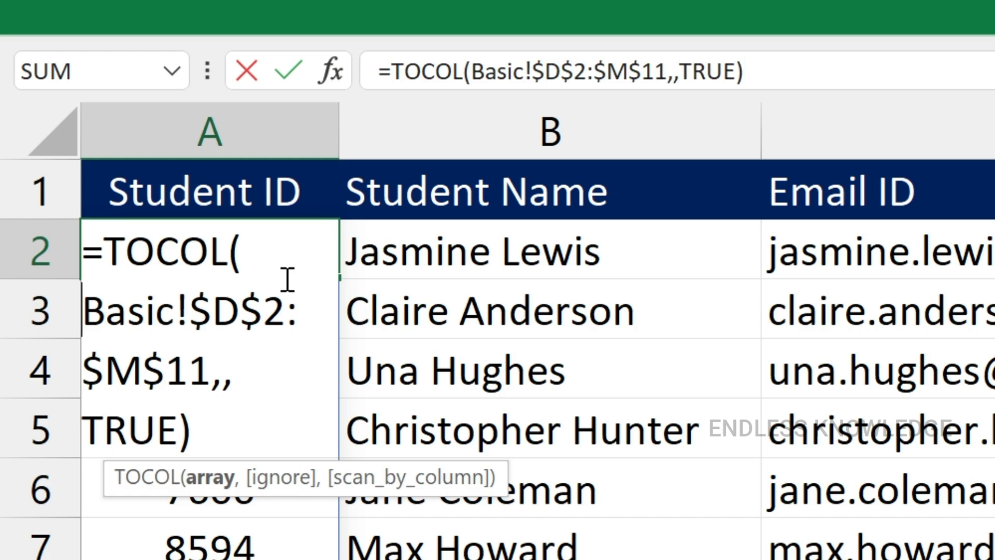
key("ctrl+Return")
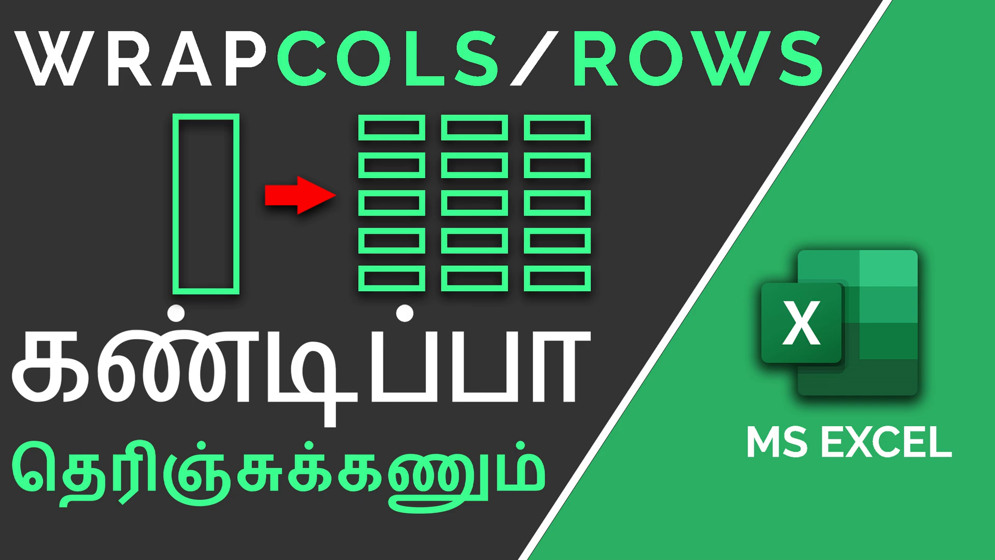
left_click(616, 160)
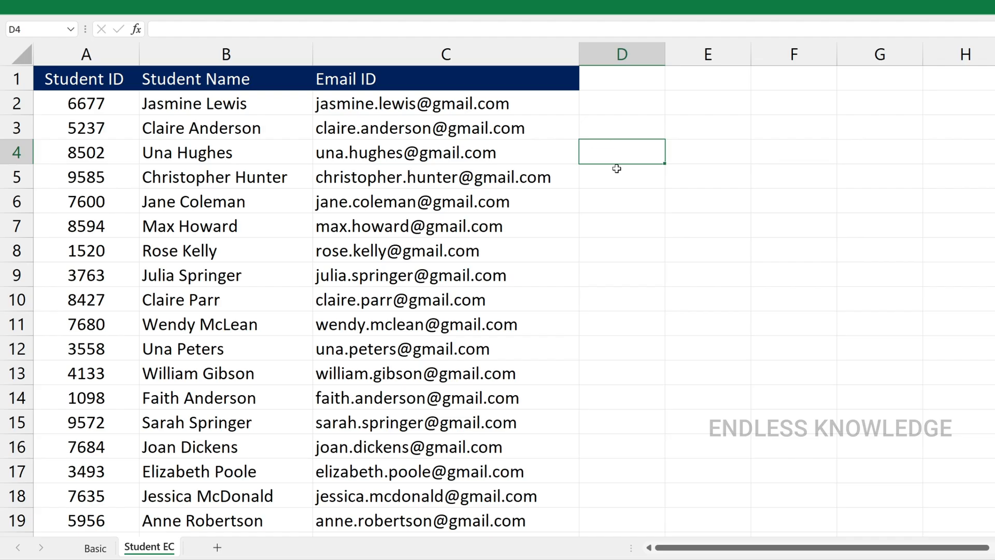